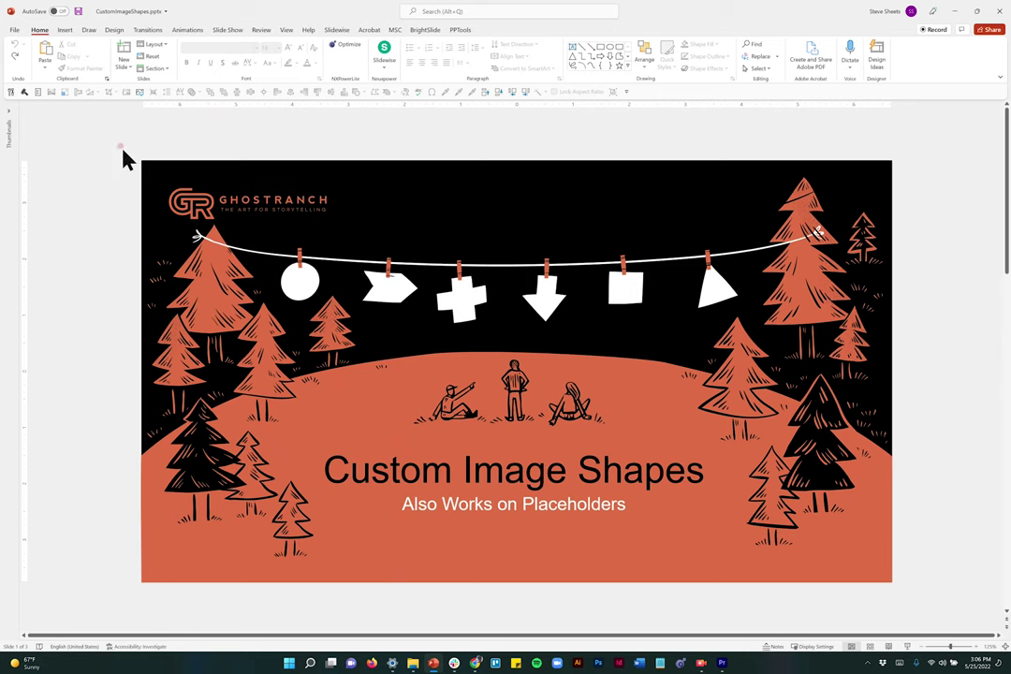
# Step: Move the tan diamond on slide 2 from the center into the slide's left half
pyautogui.scroll(-1, 120, 163)
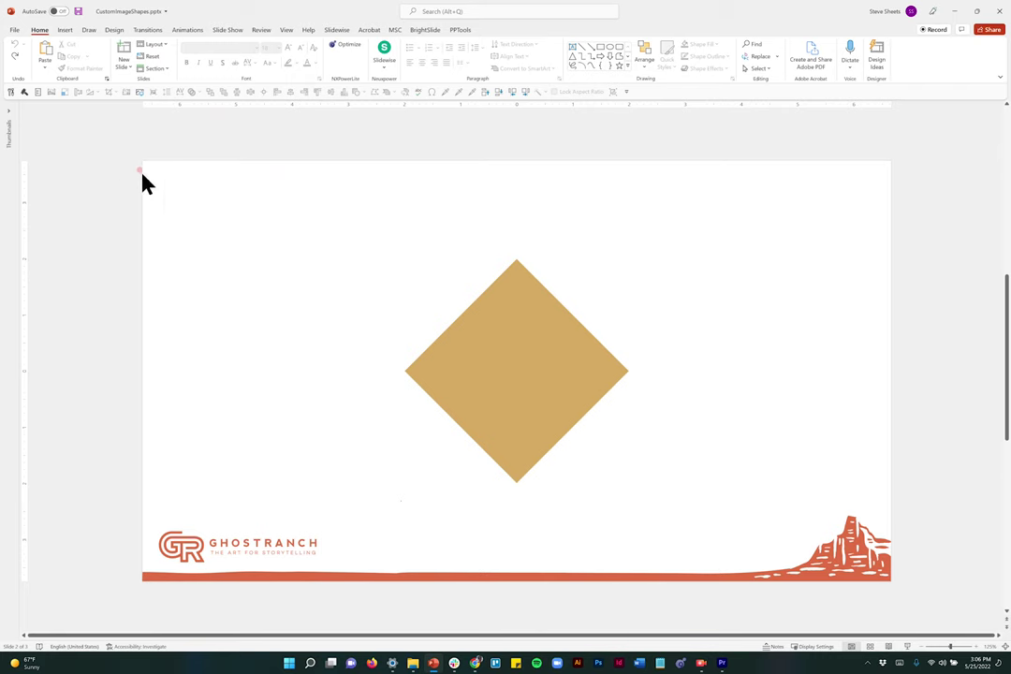
pyautogui.click(544, 356)
pyautogui.moveTo(535, 364); pyautogui.dragTo(364, 362)
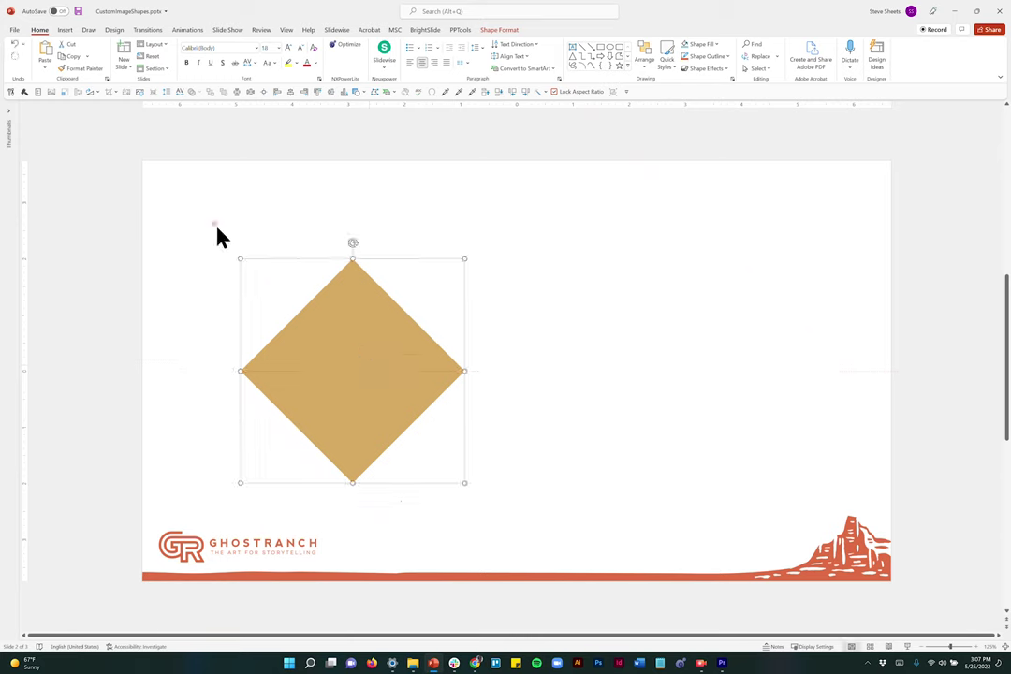
# Step: Insert the solid black acorn icon from the stock icon library
pyautogui.click(65, 31)
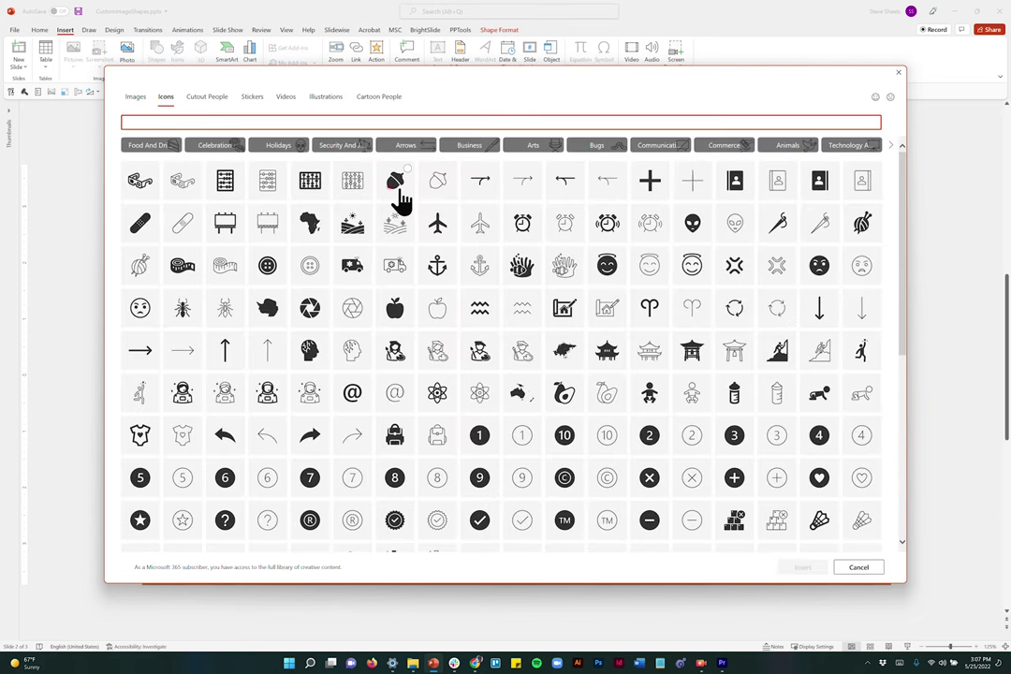
pyautogui.click(394, 183)
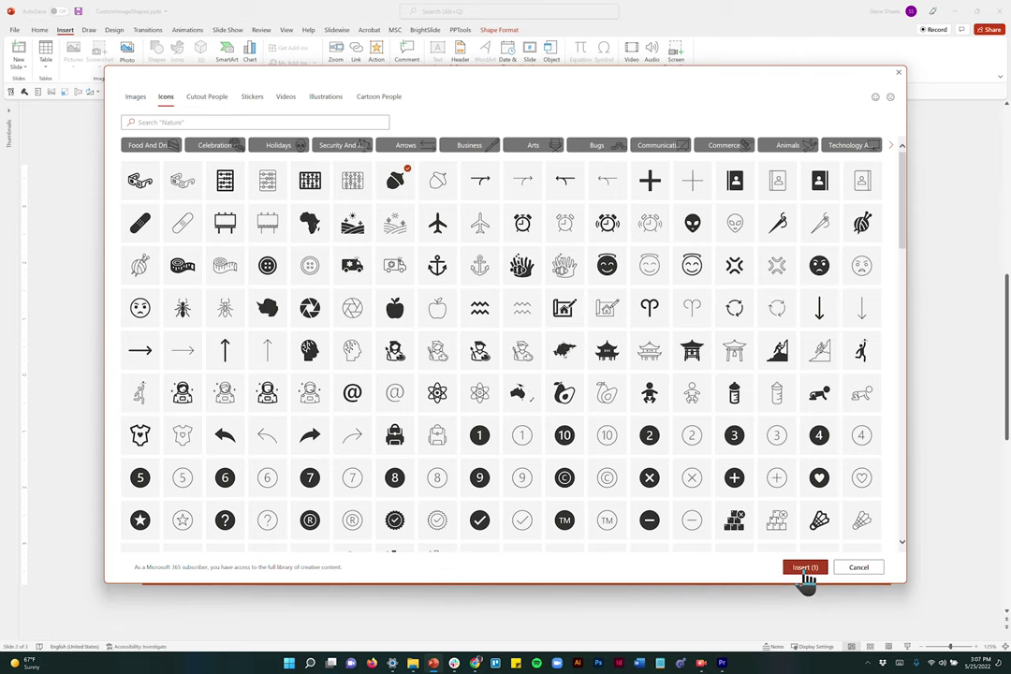
pyautogui.click(805, 571)
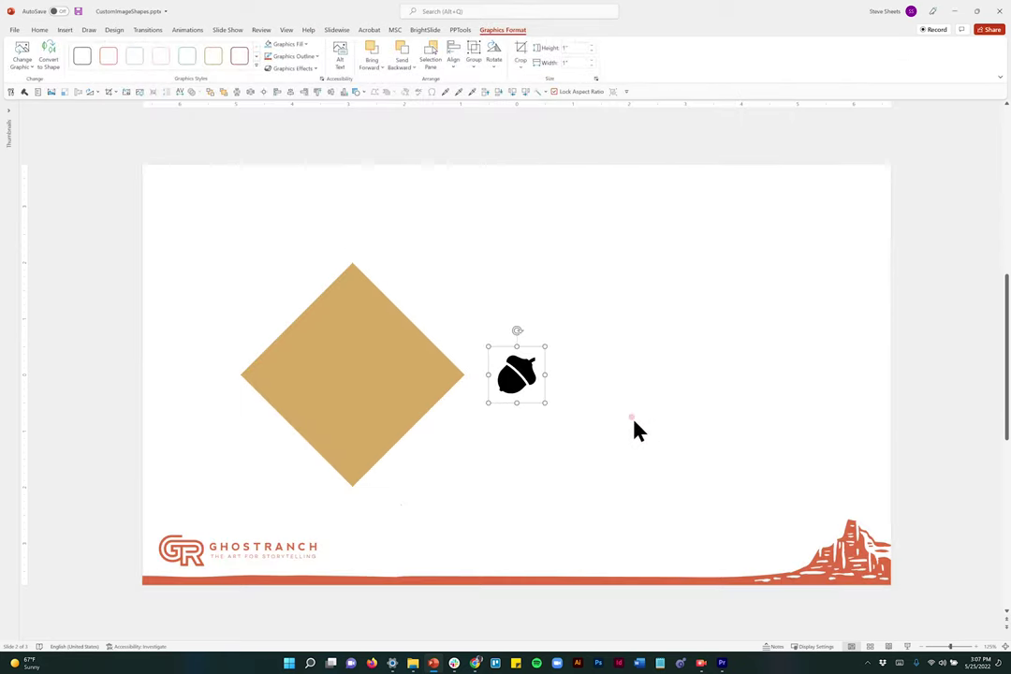
# Step: Enlarge the acorn icon to roughly the diamond's size and place it to the right of the diamond
pyautogui.moveTo(544, 404); pyautogui.dragTo(631, 515)
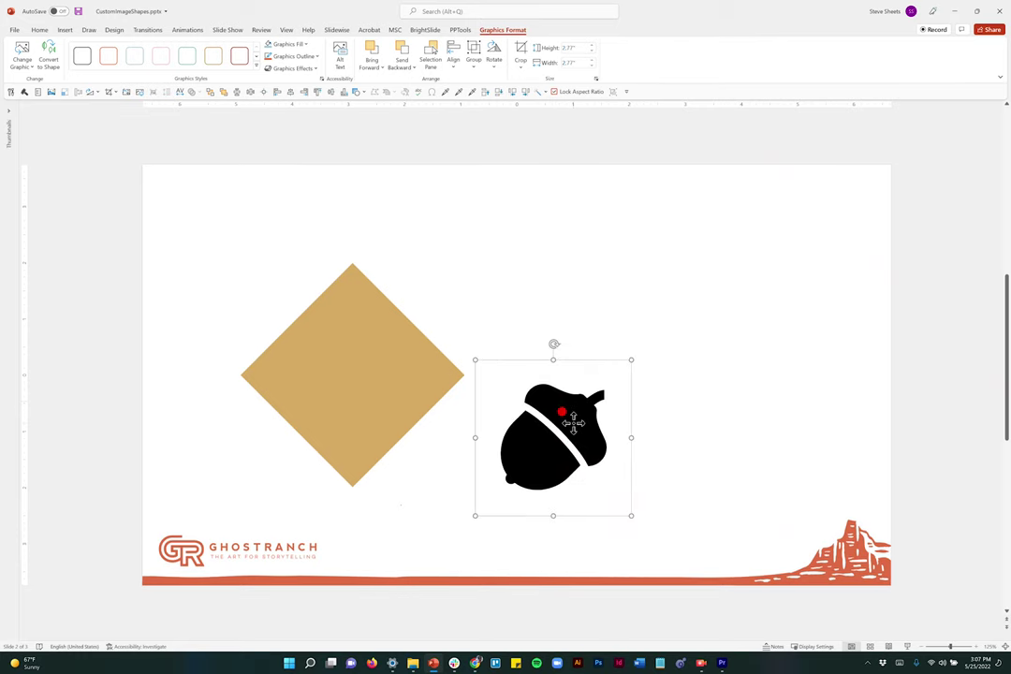
pyautogui.moveTo(576, 426); pyautogui.dragTo(656, 351)
pyautogui.moveTo(568, 297); pyautogui.dragTo(516, 246)
# Step: Change the diamond's fill to a picture or texture fill
pyautogui.click(387, 341)
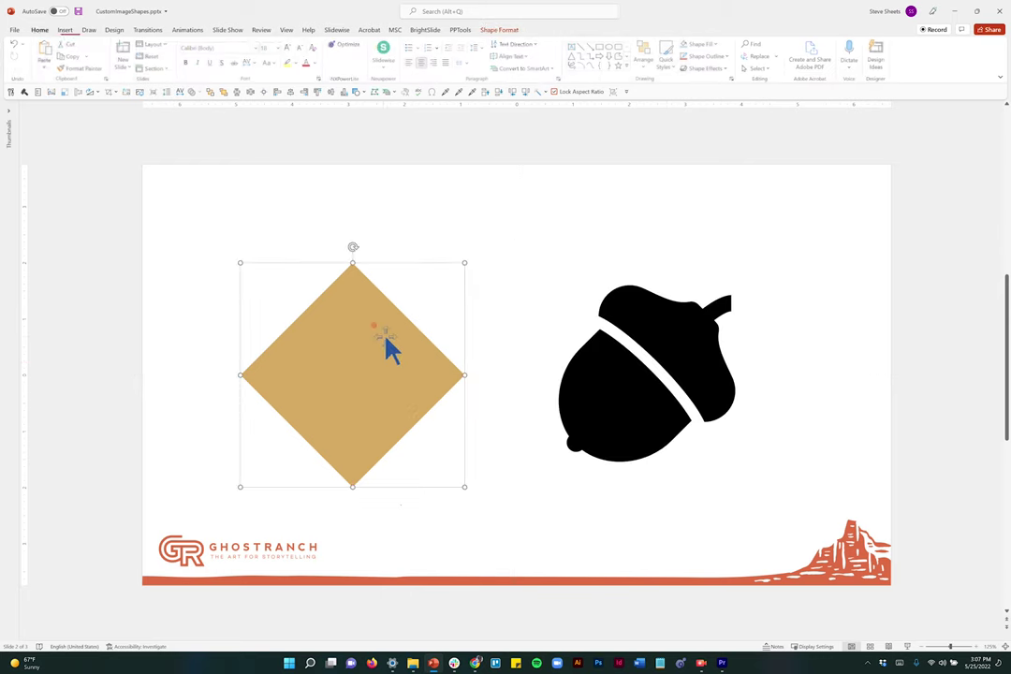
pyautogui.rightClick(386, 343)
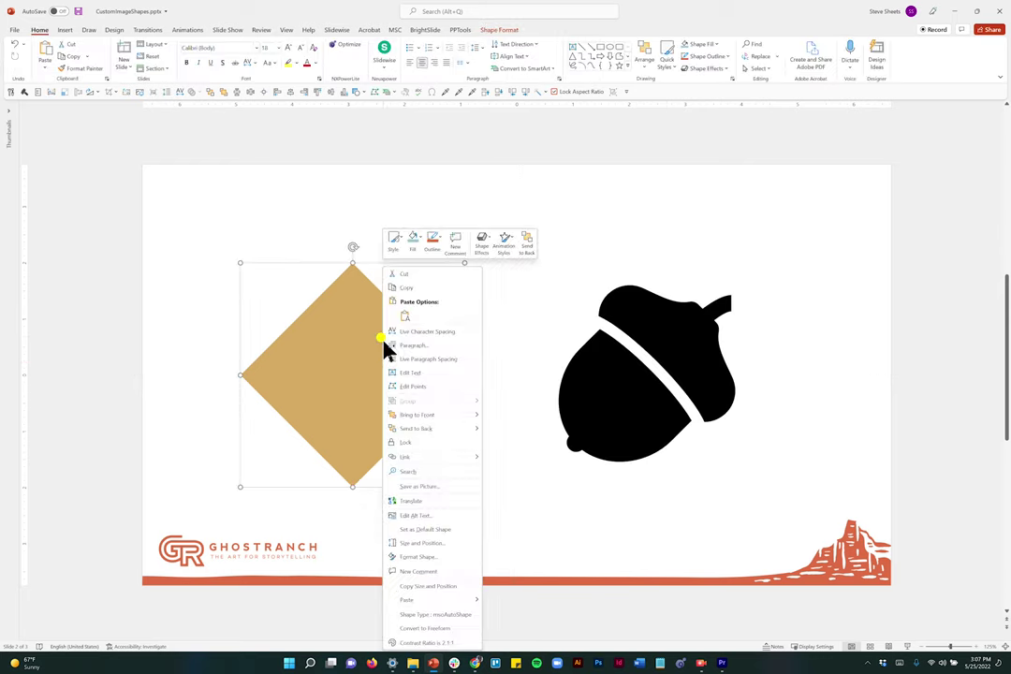
pyautogui.click(448, 557)
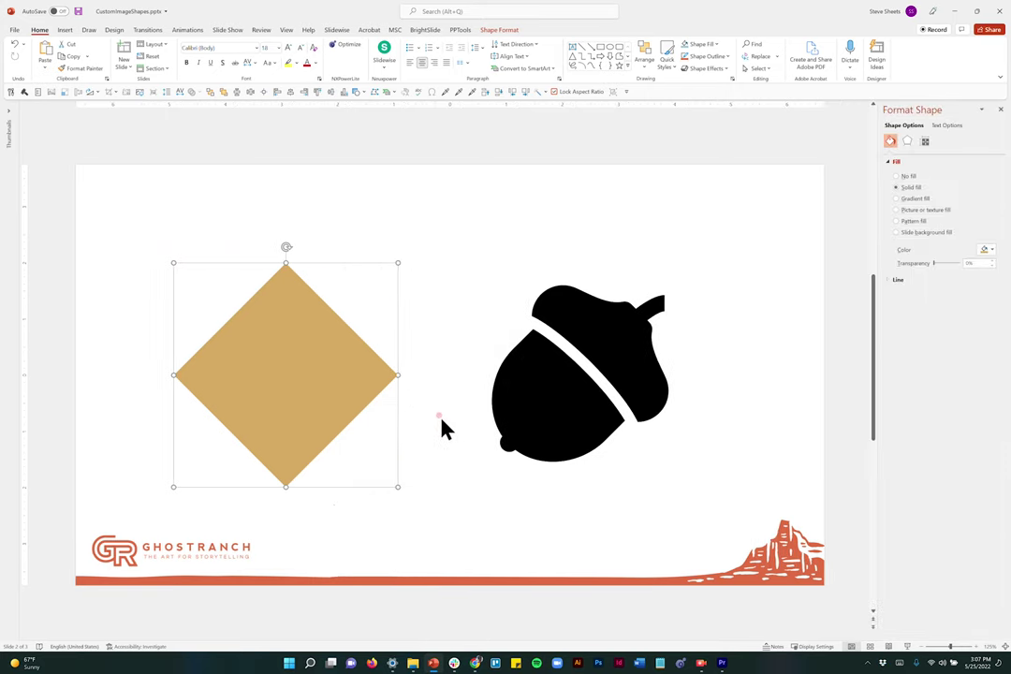
pyautogui.click(899, 212)
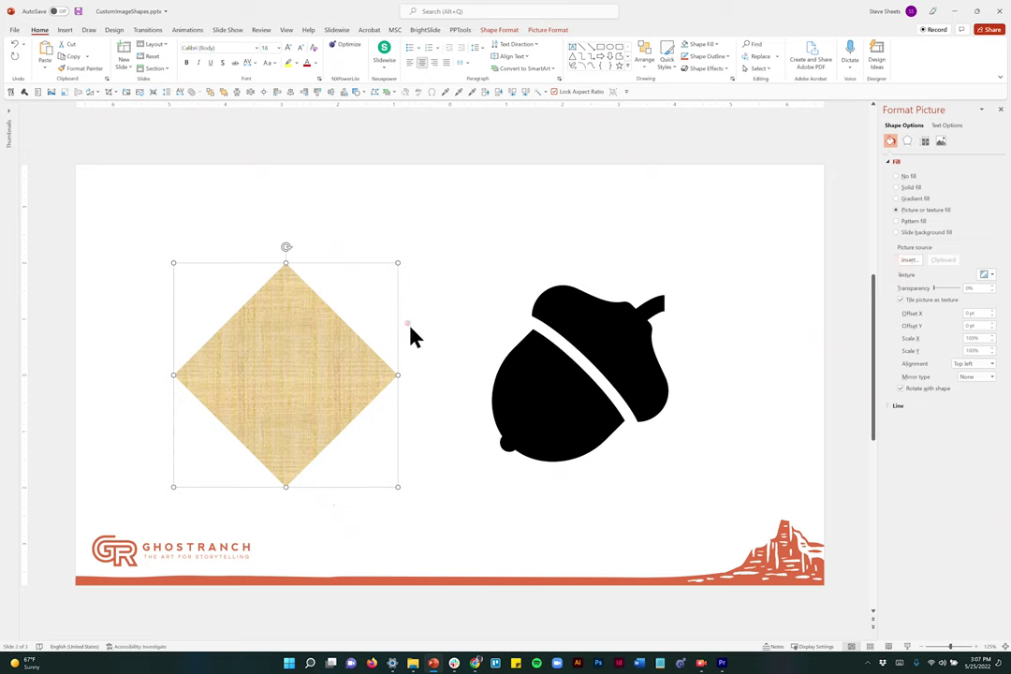
# Step: Fill the diamond with the red neon "Over Thinking Kills Your Happiness" picture from the PrettyLights folder in Saved Pictures
pyautogui.click(909, 261)
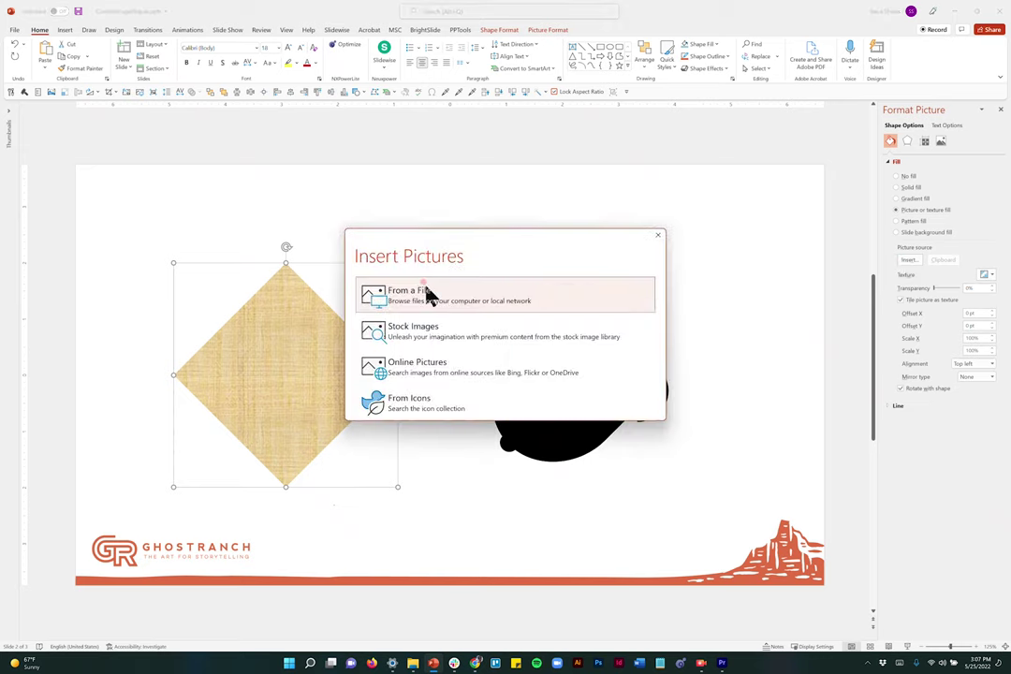
pyautogui.click(426, 295)
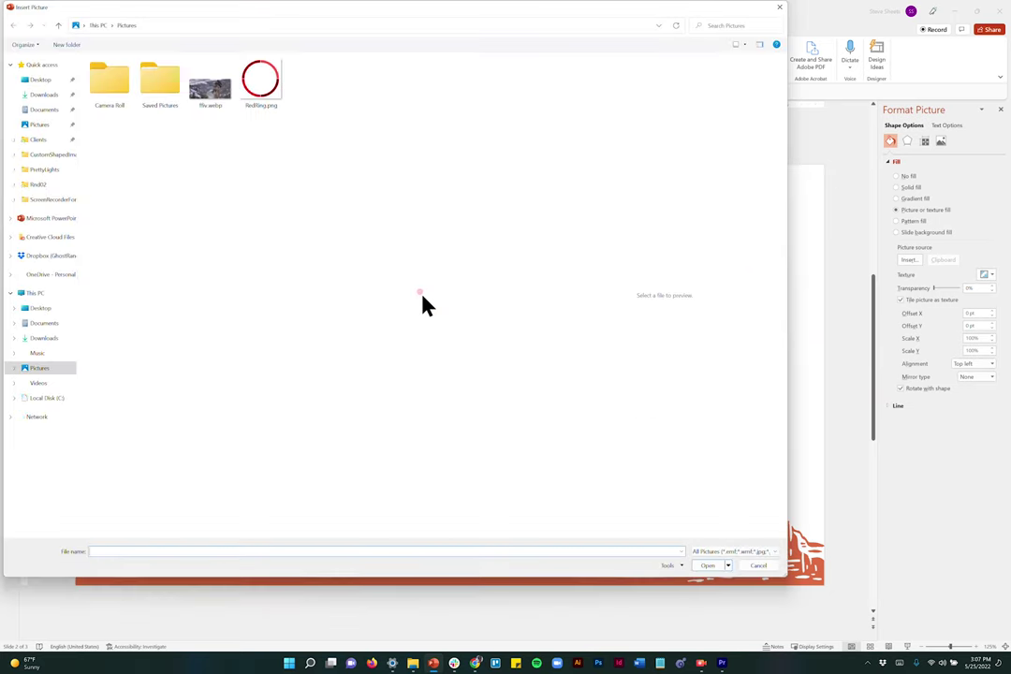
pyautogui.doubleClick(163, 95)
pyautogui.doubleClick(160, 91)
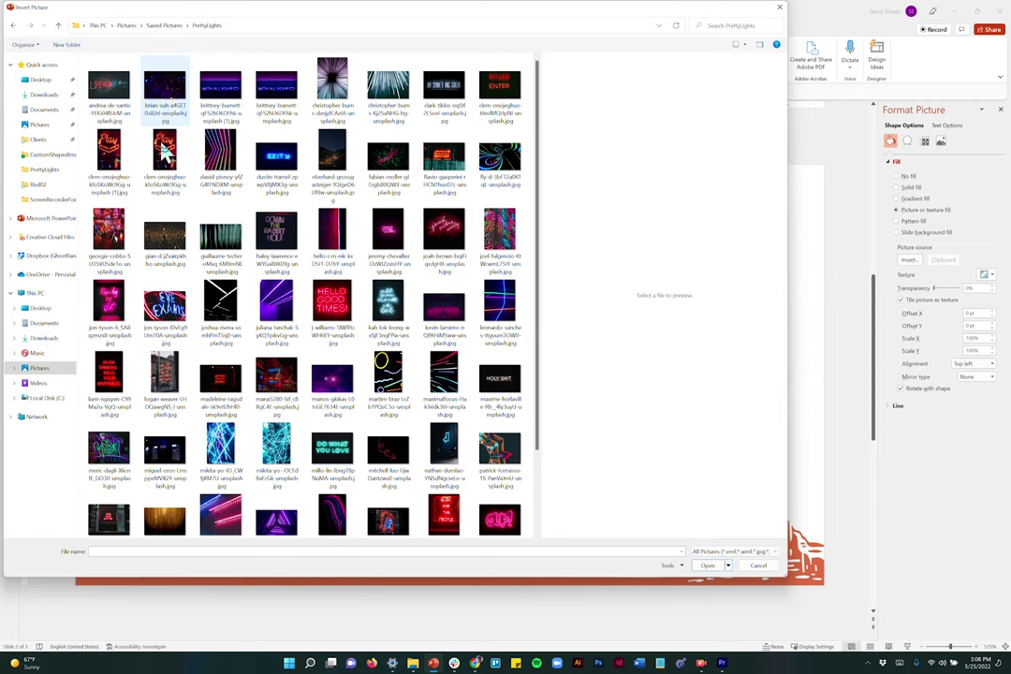
pyautogui.click(112, 384)
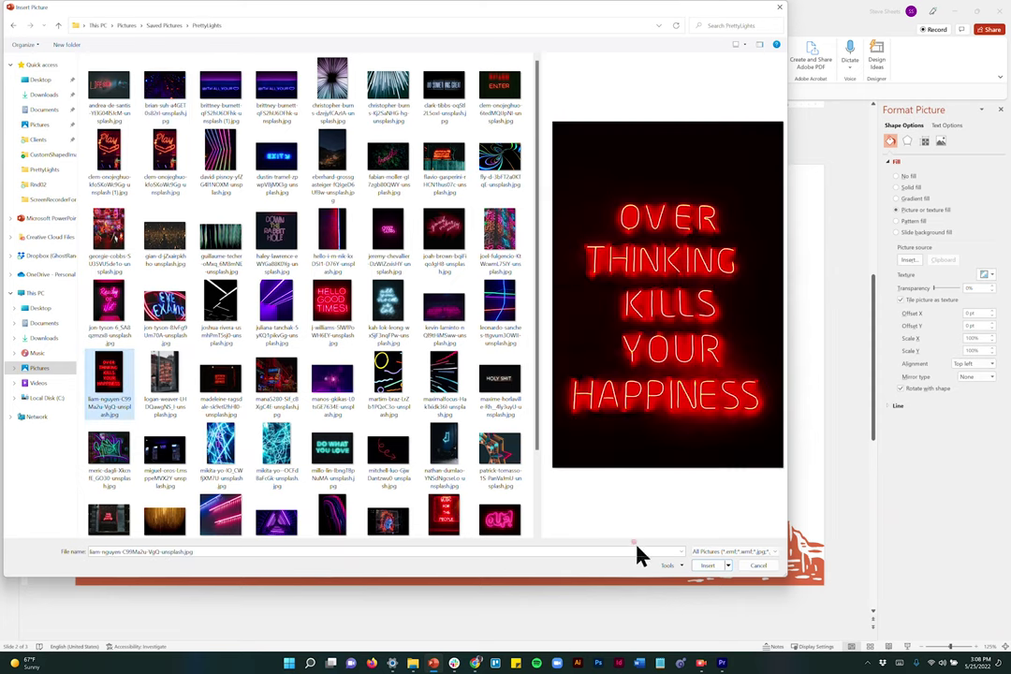
pyautogui.click(700, 567)
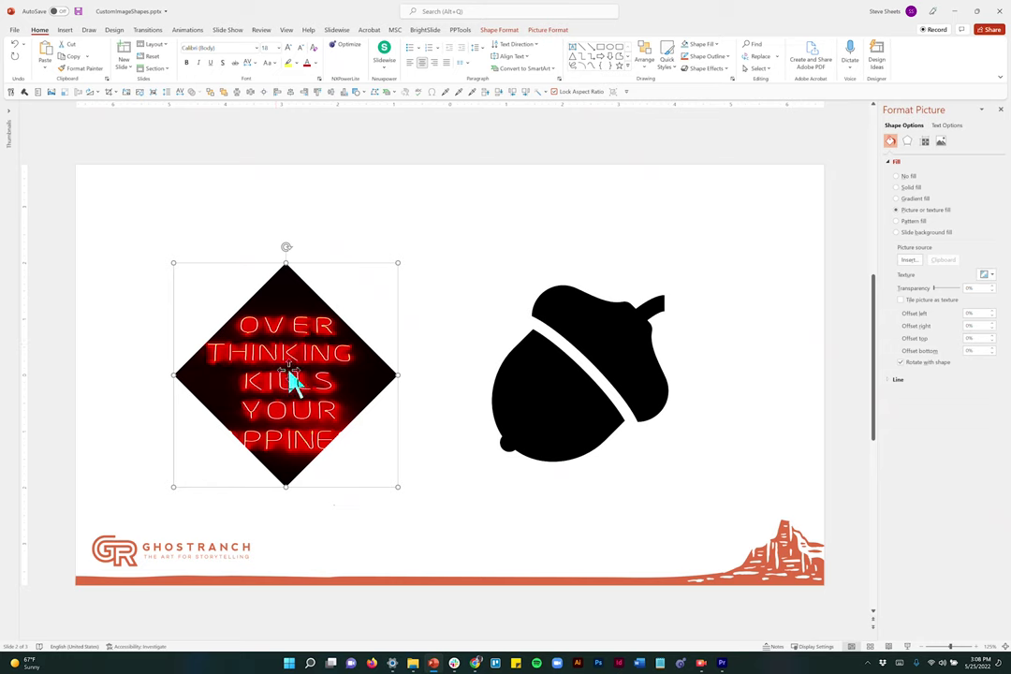
# Step: Tile the diamond's fill picture as a texture and set its alignment to Center
pyautogui.click(900, 300)
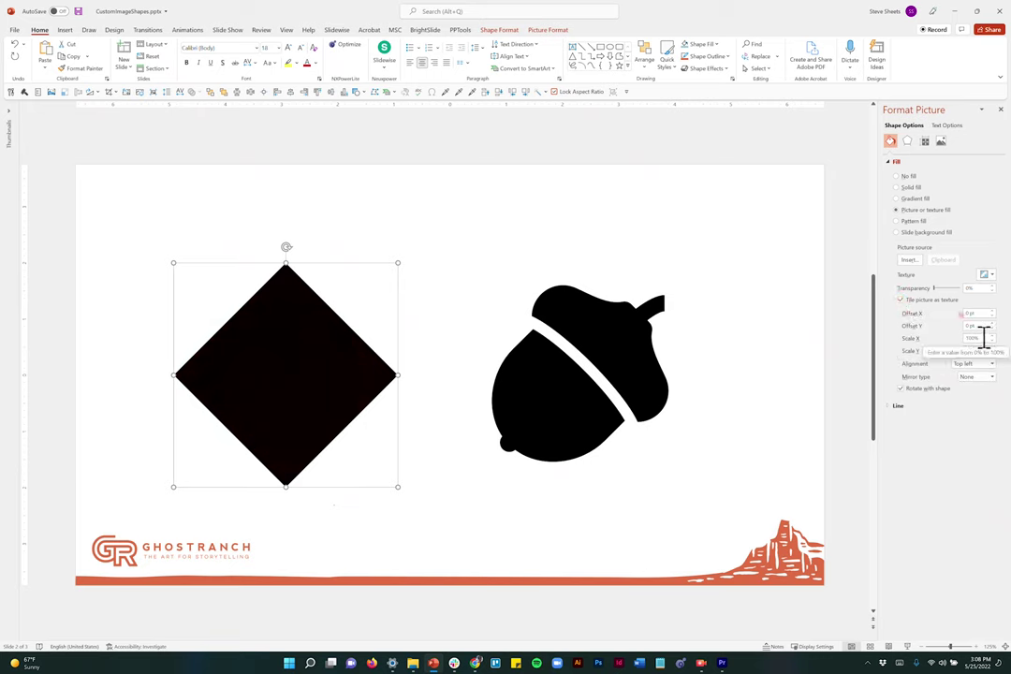
pyautogui.click(992, 365)
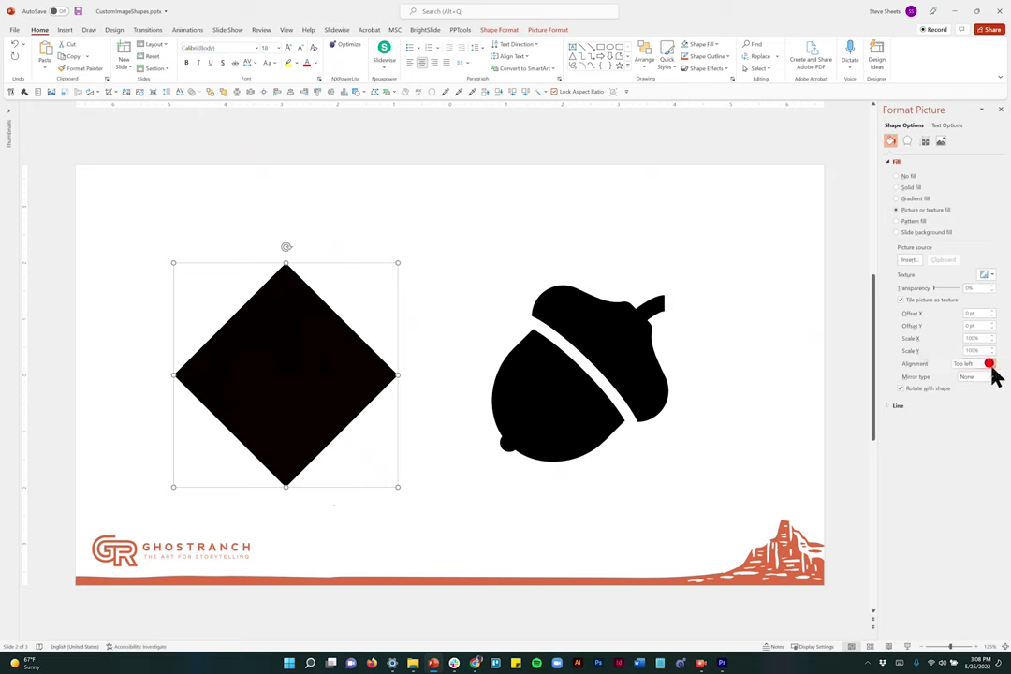
pyautogui.click(978, 384)
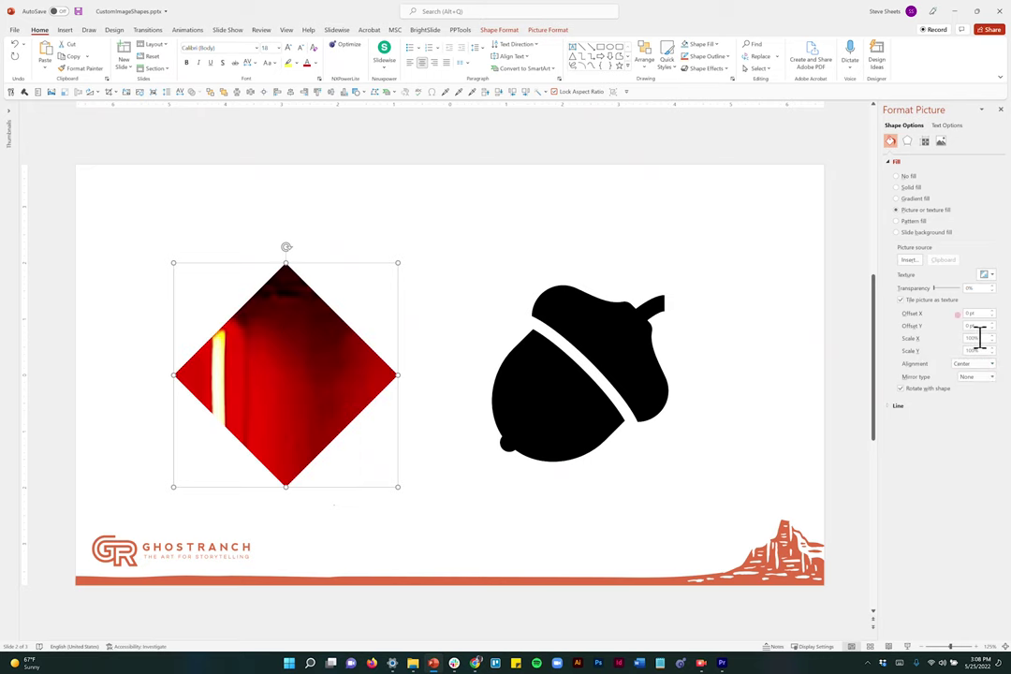
# Step: Set Scale X and Scale Y of the diamond's tiled picture to 5%
pyautogui.doubleClick(974, 338)
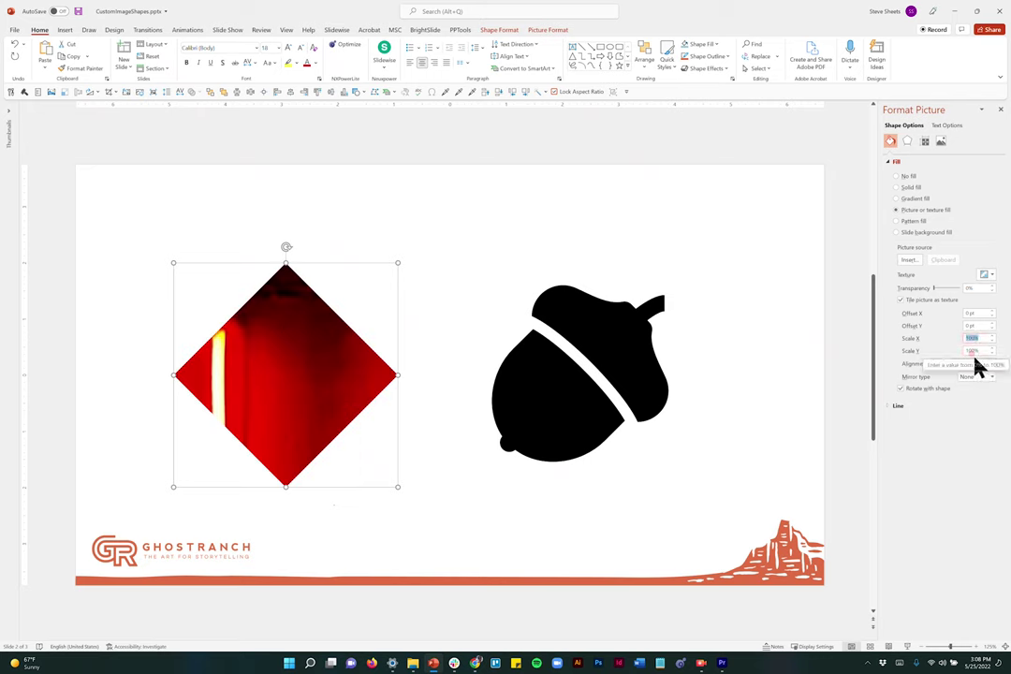
pyautogui.write('5')
pyautogui.press('Tab')
pyautogui.write('5')
pyautogui.press('Return')
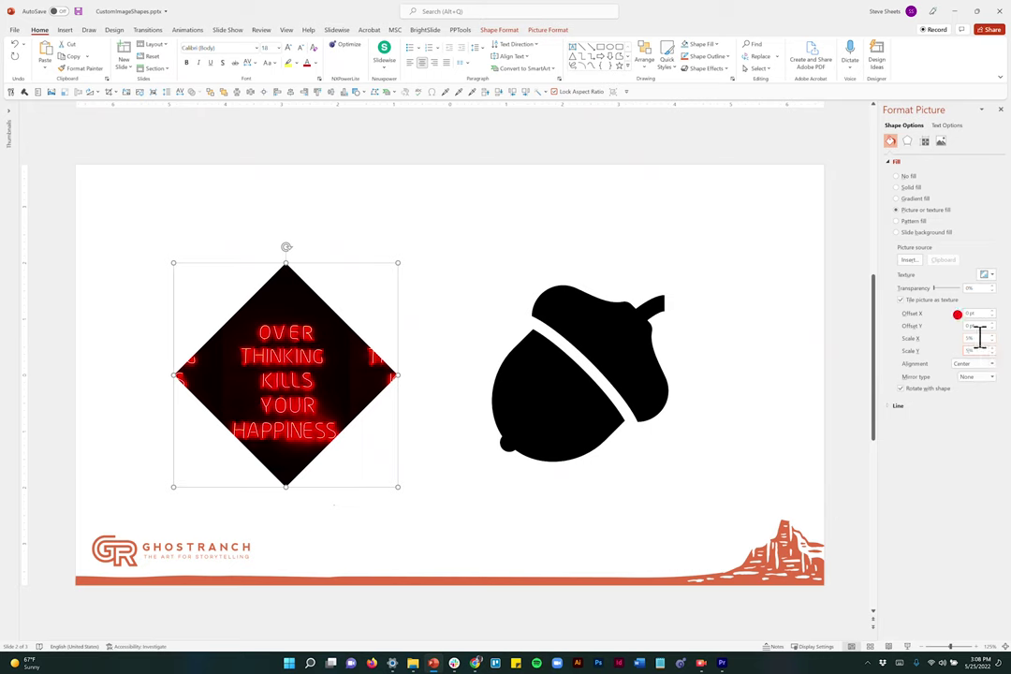
# Step: Reduce Scale X and Scale Y of the diamond's tiled picture to 3%
pyautogui.moveTo(982, 338); pyautogui.dragTo(960, 361)
pyautogui.write('3')
pyautogui.press('Return')
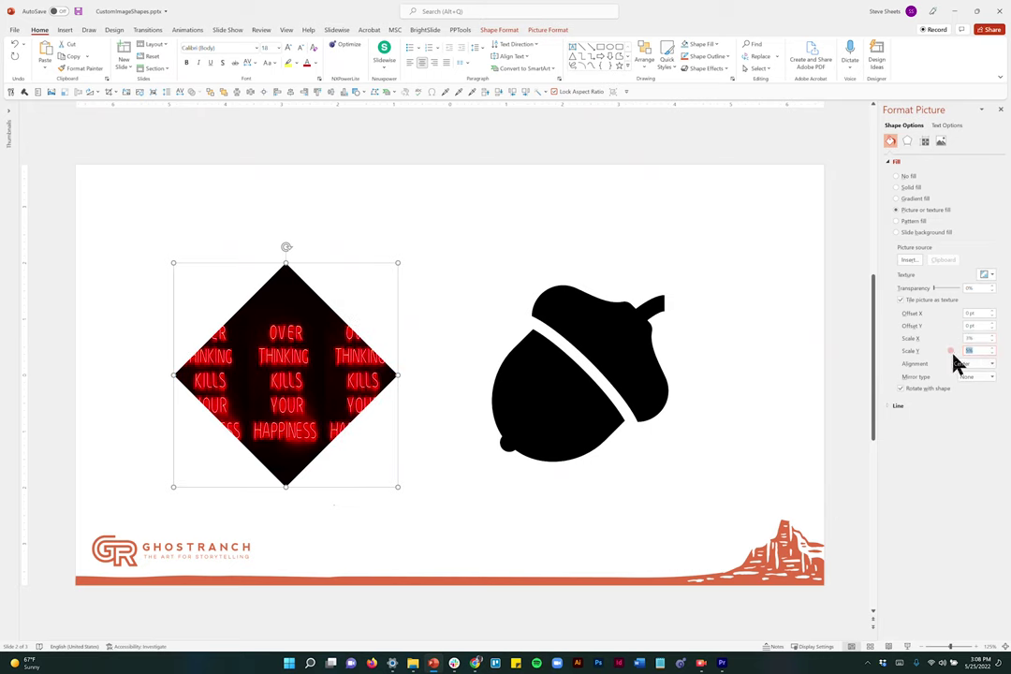
pyautogui.write('3')
pyautogui.press('Return')
# Step: Return the diamond to a solid fill and deselect it
pyautogui.click(365, 293)
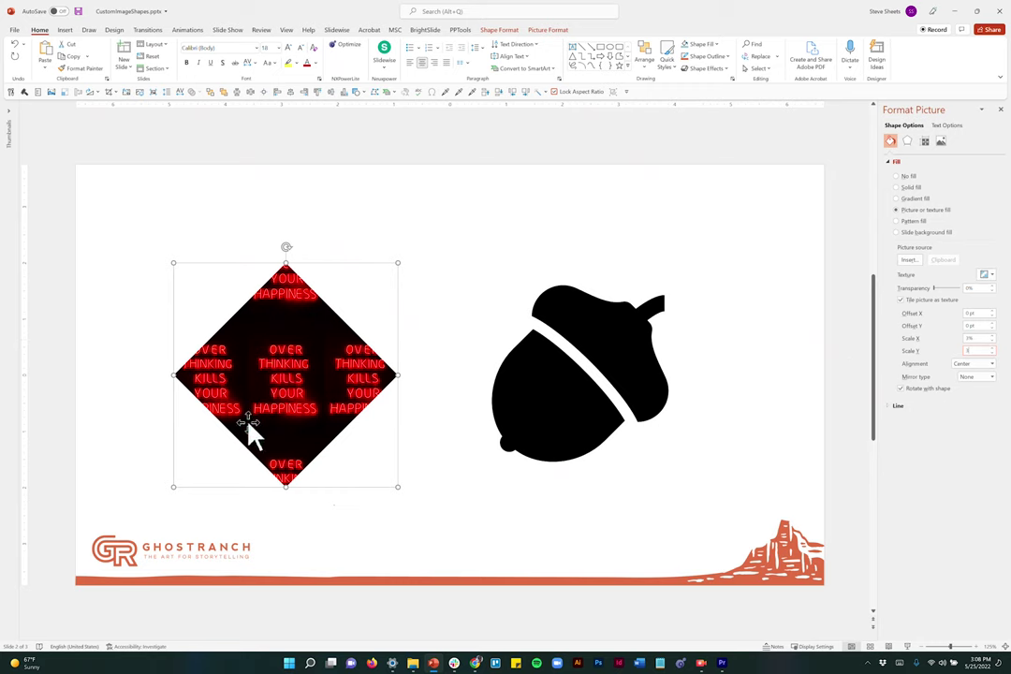
pyautogui.click(897, 188)
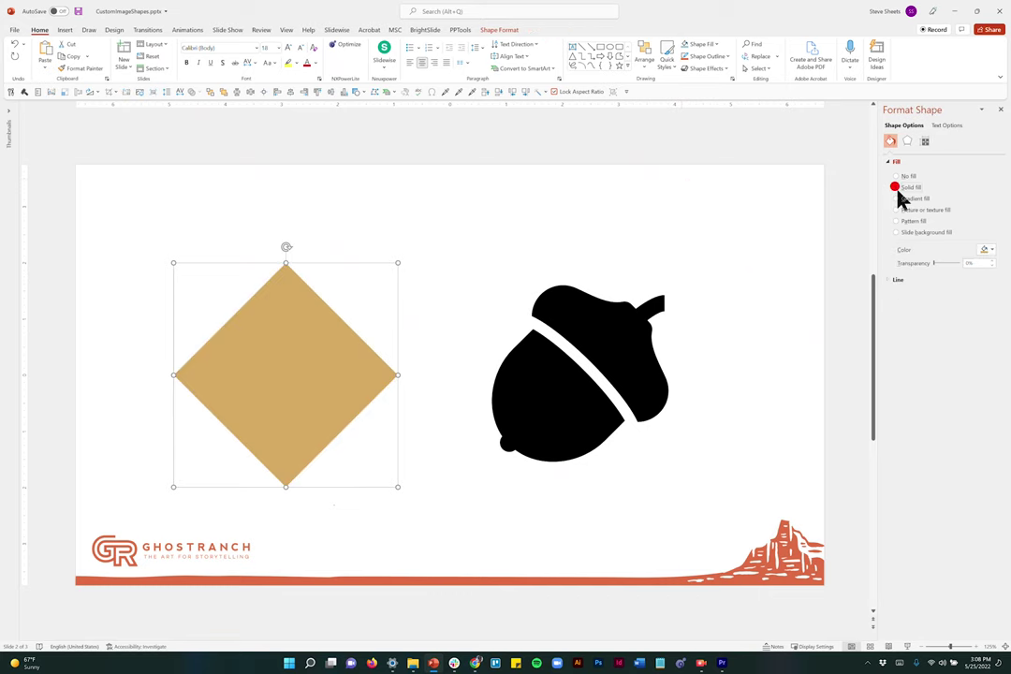
pyautogui.click(364, 157)
# Step: Insert the green vertical light-streaks picture from the PrettyLights folder and send it behind the diamond and acorn
pyautogui.click(66, 29)
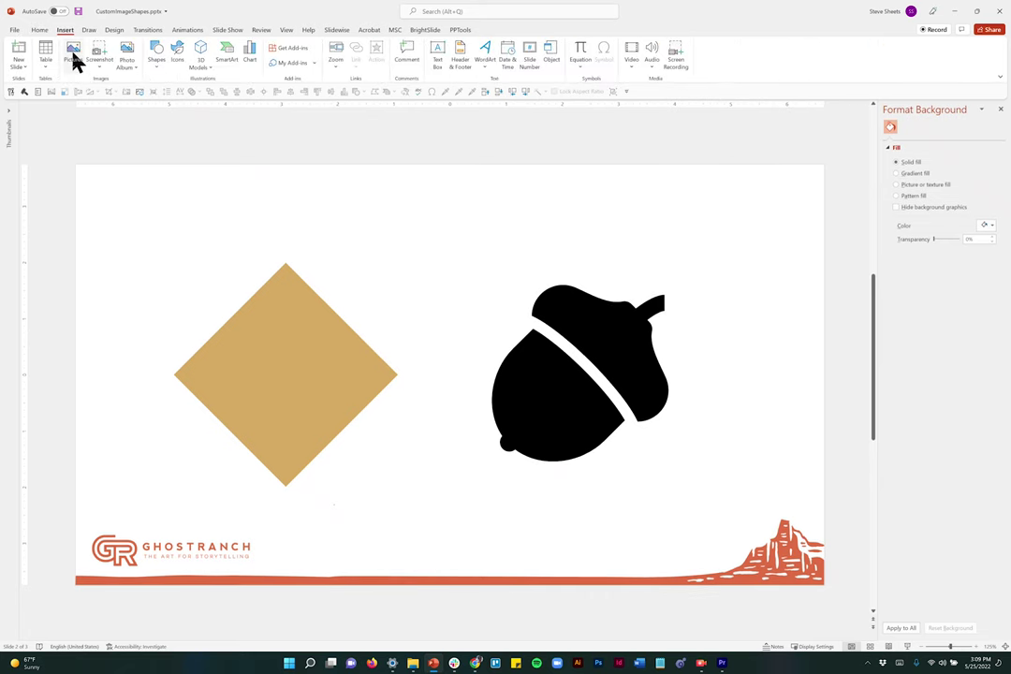
pyautogui.click(74, 58)
pyautogui.click(99, 97)
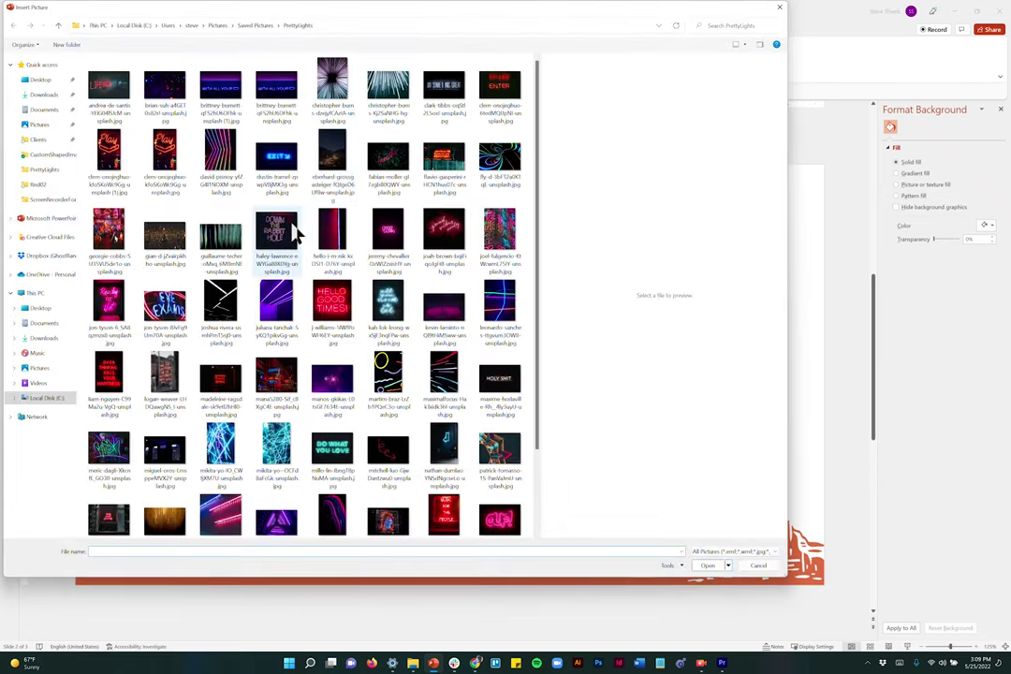
pyautogui.click(220, 245)
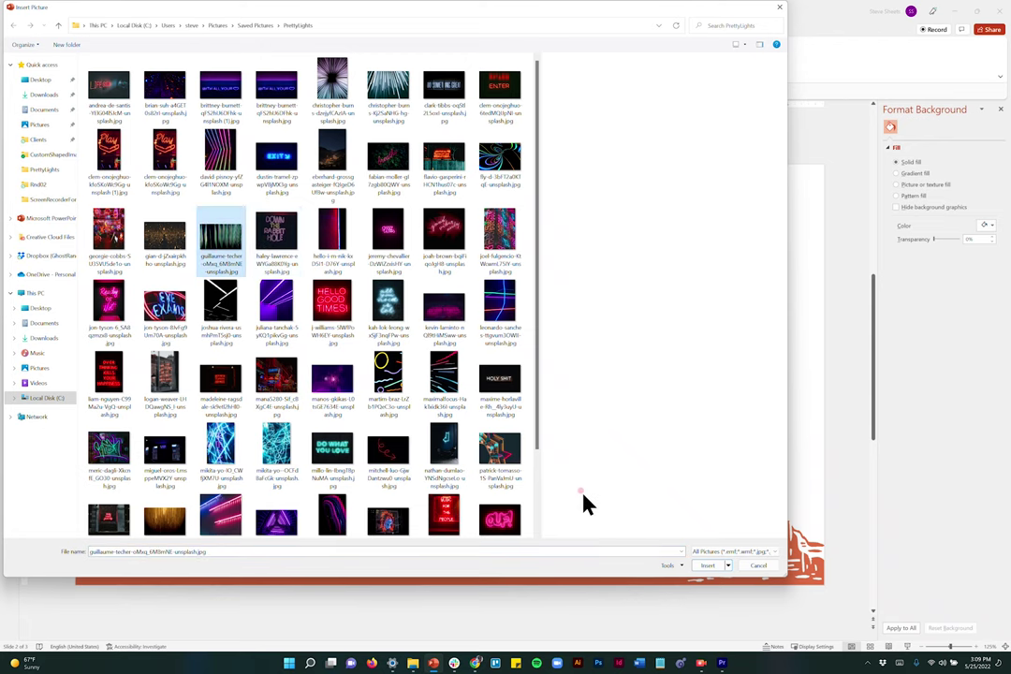
pyautogui.click(700, 564)
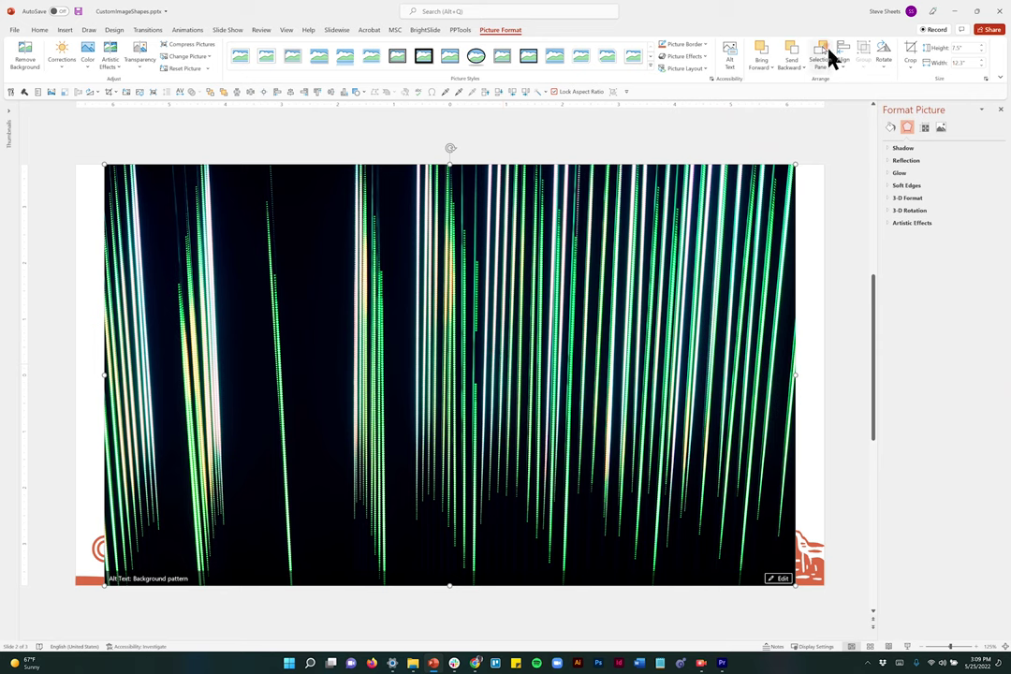
pyautogui.click(794, 65)
pyautogui.click(810, 94)
# Step: Intersect the light-streaks picture with the diamond to cut the picture into a diamond shape
pyautogui.click(339, 216)
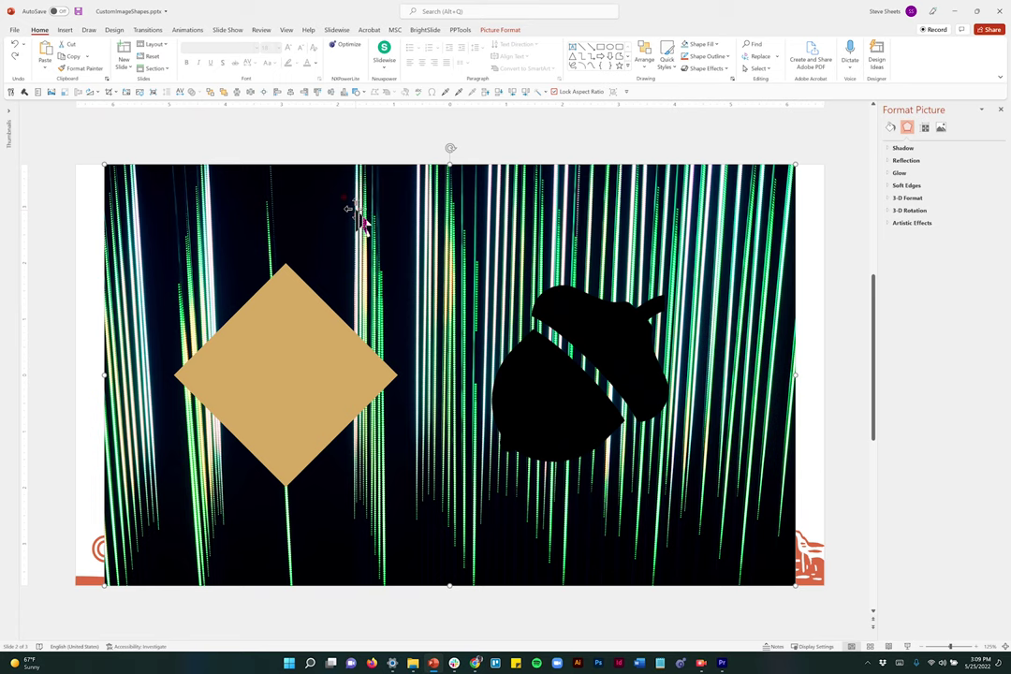
pyautogui.click(266, 352)
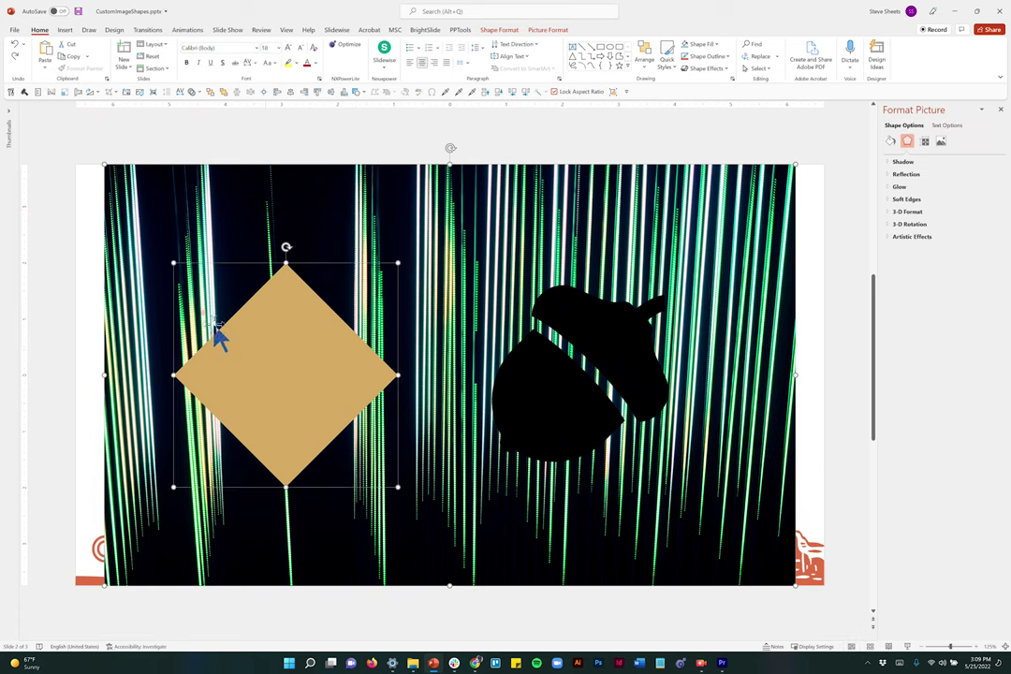
pyautogui.click(498, 32)
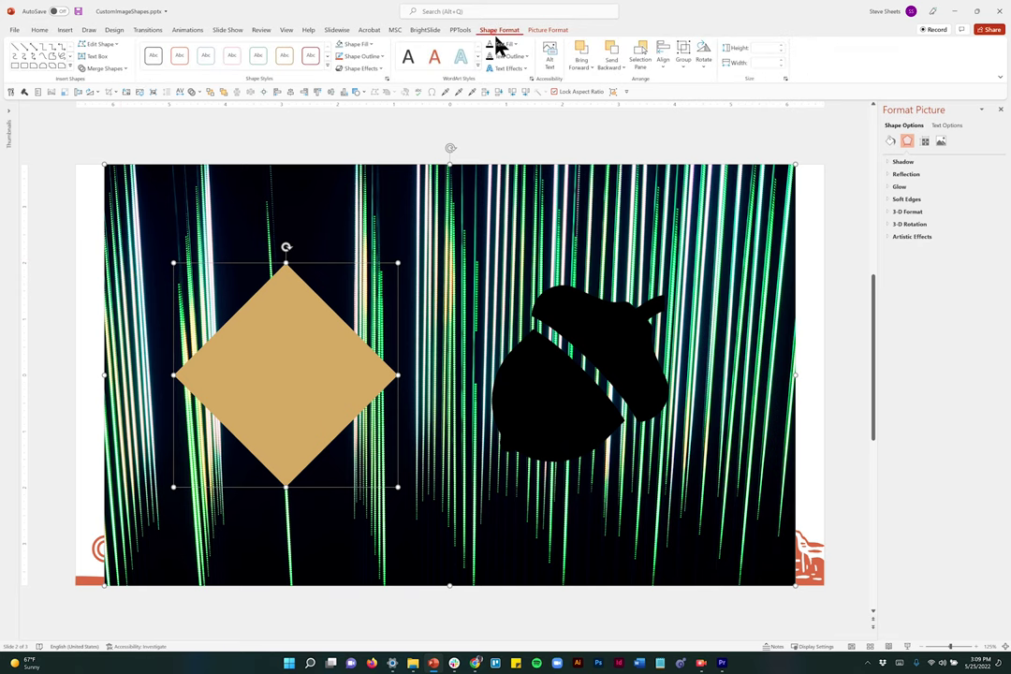
pyautogui.click(114, 71)
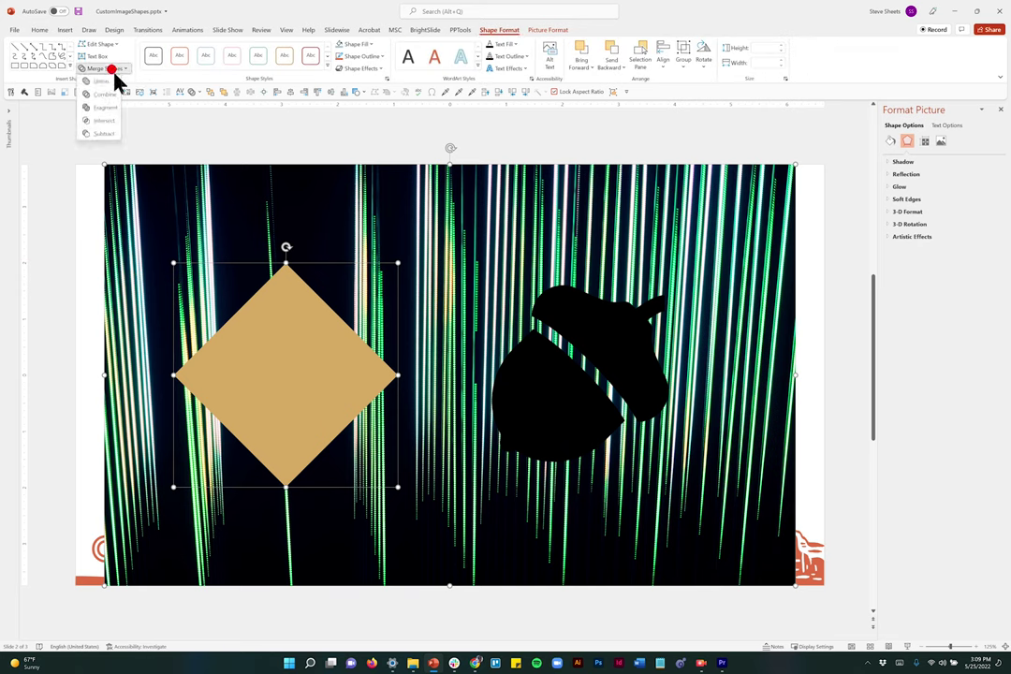
pyautogui.click(95, 122)
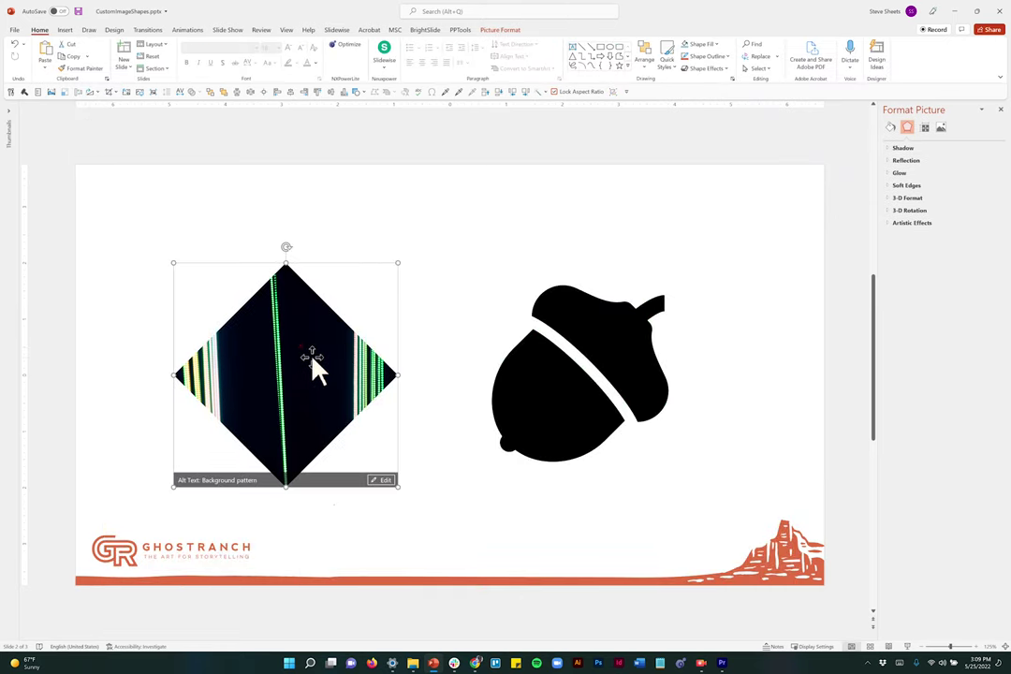
# Step: Crop the diamond-shaped picture, scaling down the light-streaks image inside the frame so more streaks fit within the diamond
pyautogui.click(494, 32)
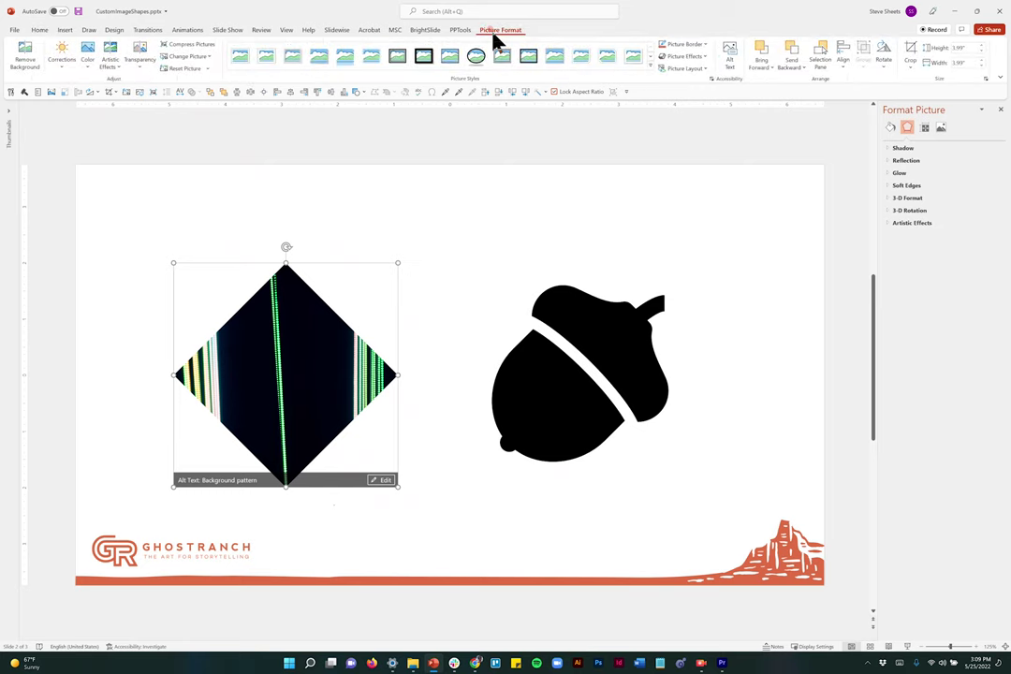
pyautogui.click(910, 64)
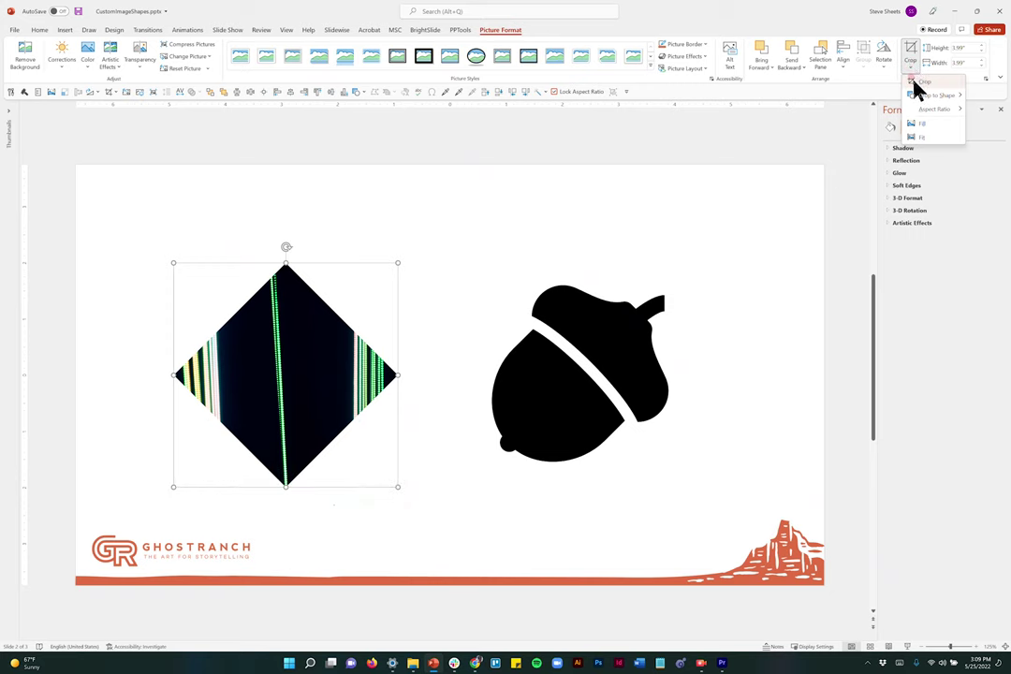
pyautogui.click(919, 84)
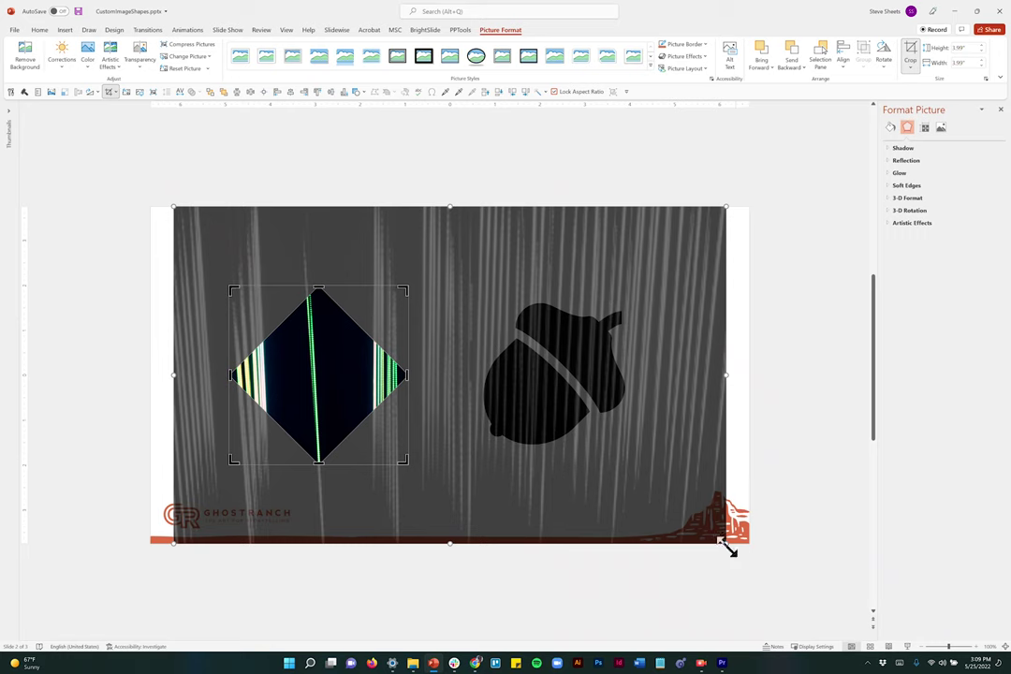
pyautogui.moveTo(728, 548); pyautogui.dragTo(551, 481)
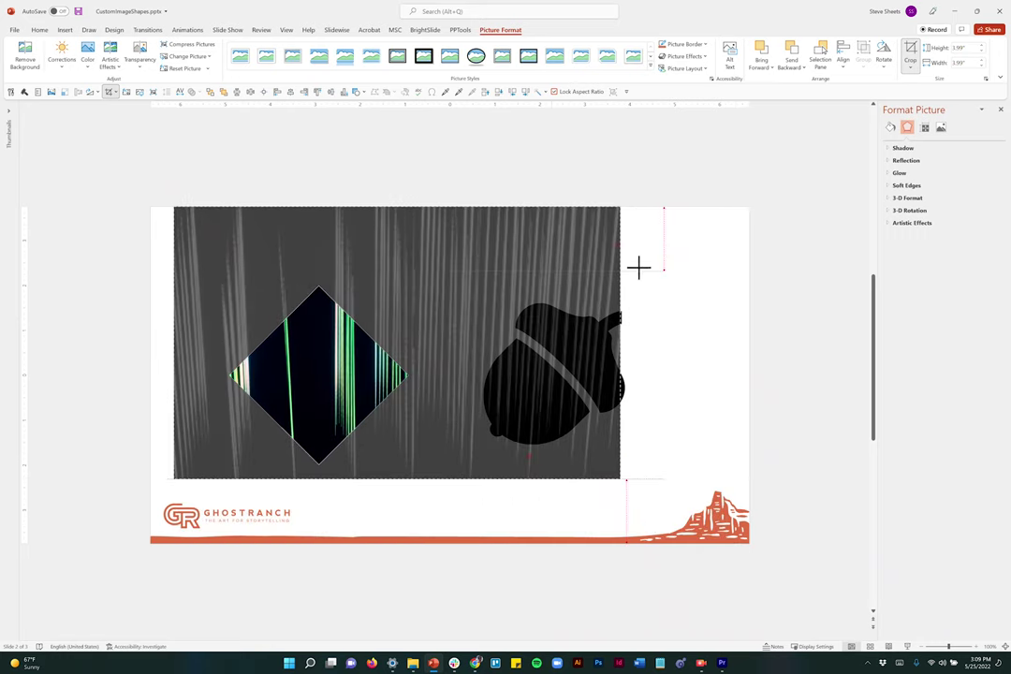
pyautogui.moveTo(621, 206); pyautogui.dragTo(491, 270)
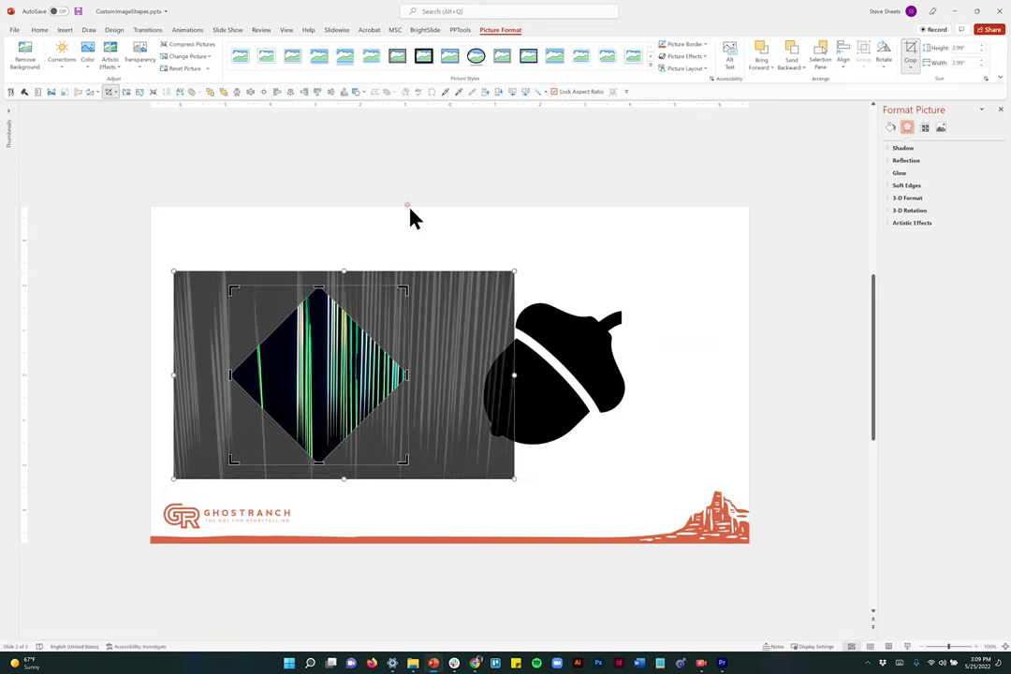
pyautogui.click(338, 177)
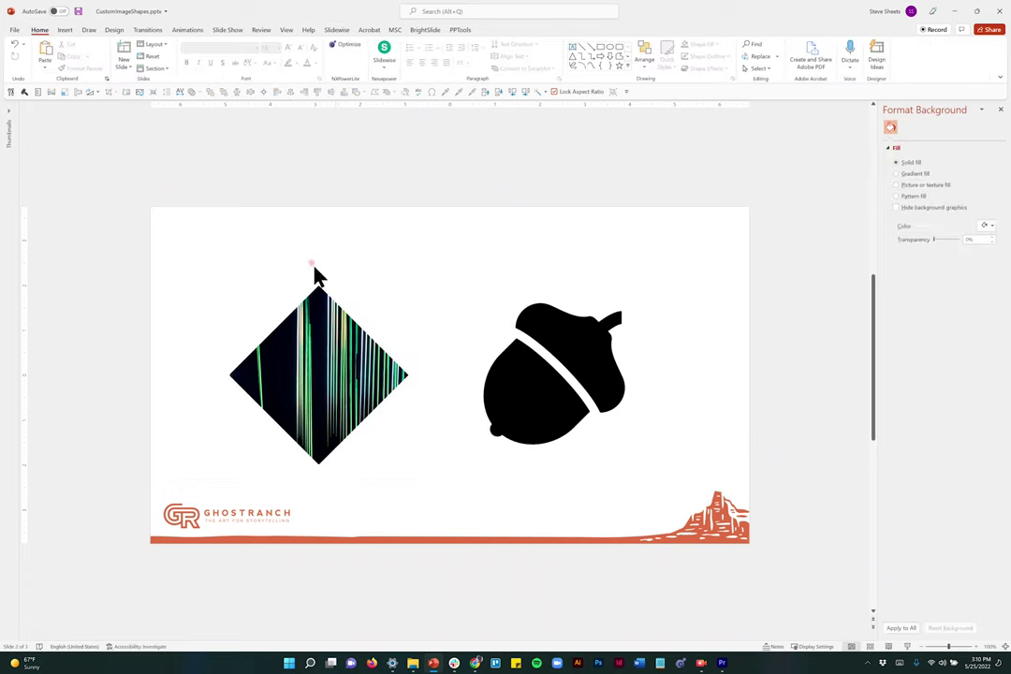
# Step: Crop the diamond-shaped light-streaks picture to the left block arrow shape
pyautogui.click(309, 383)
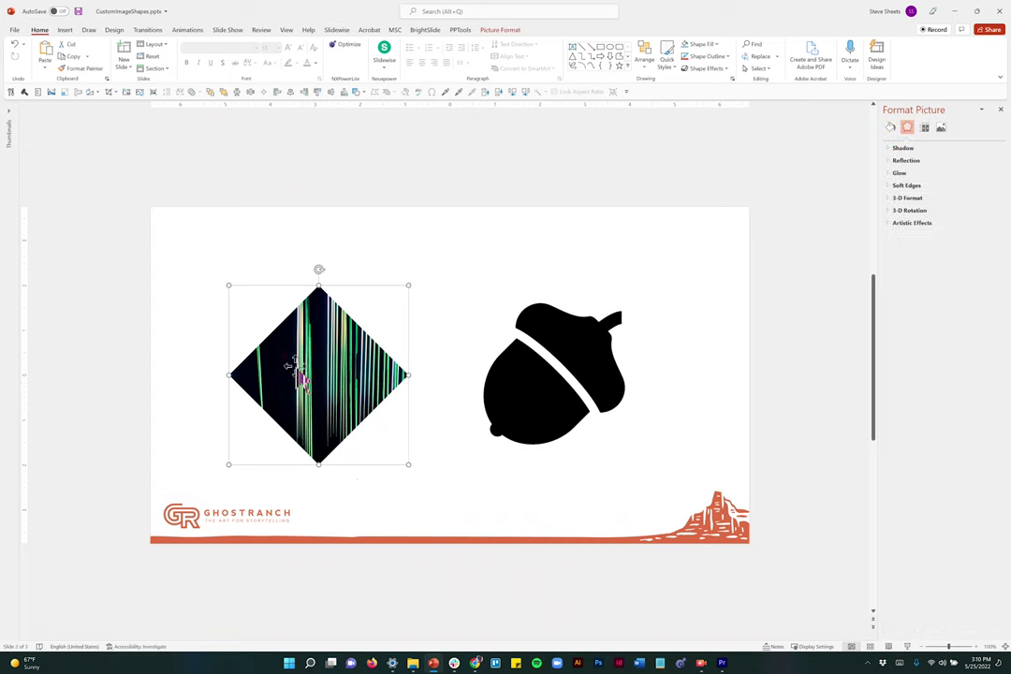
pyautogui.click(499, 30)
pyautogui.click(906, 67)
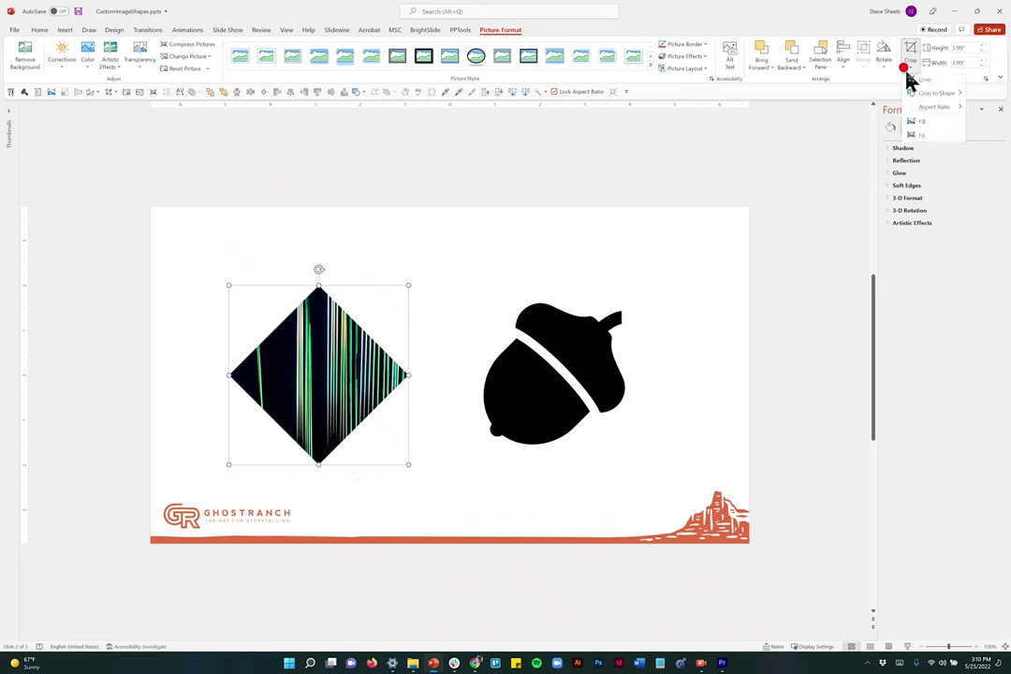
pyautogui.moveTo(933, 96)
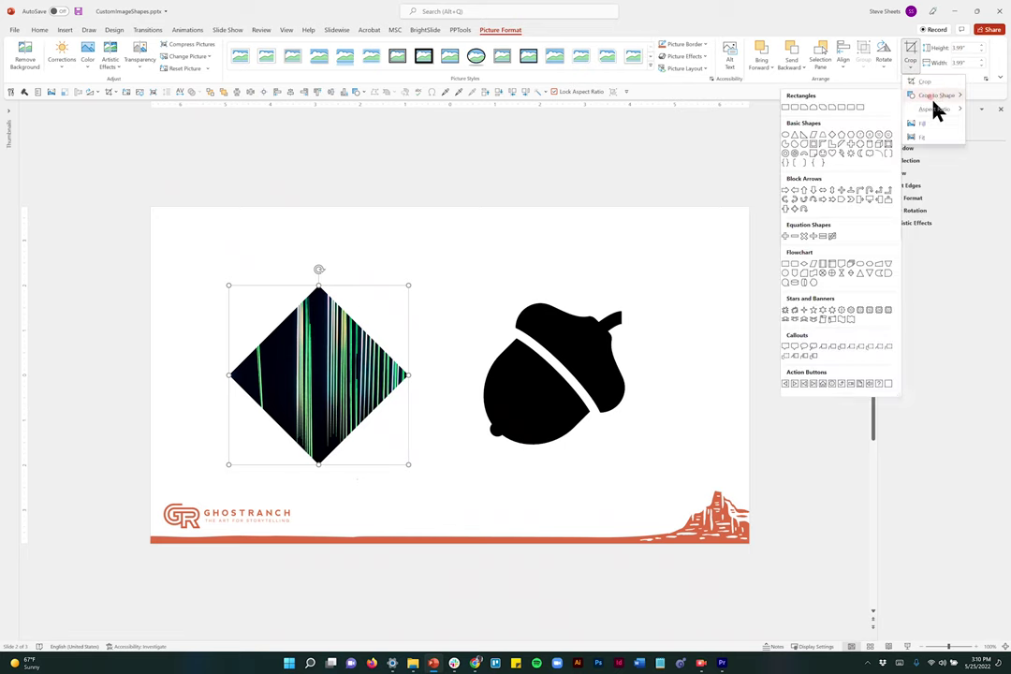
pyautogui.click(793, 191)
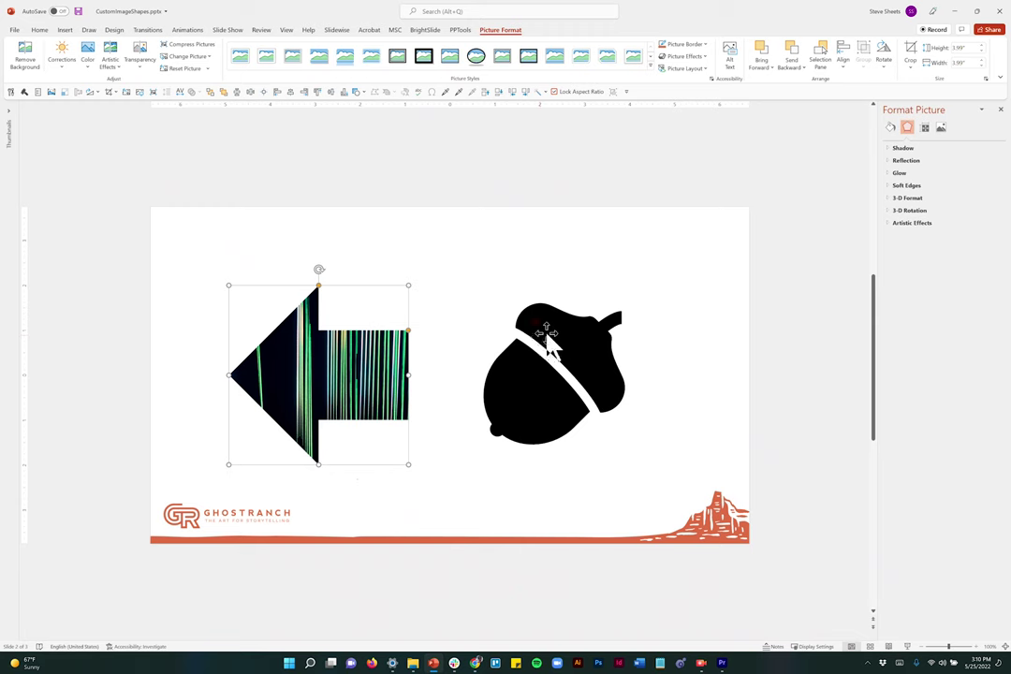
# Step: Insert the picture of angled pink, blue and green neon tubes from the PrettyLights folder
pyautogui.click(604, 354)
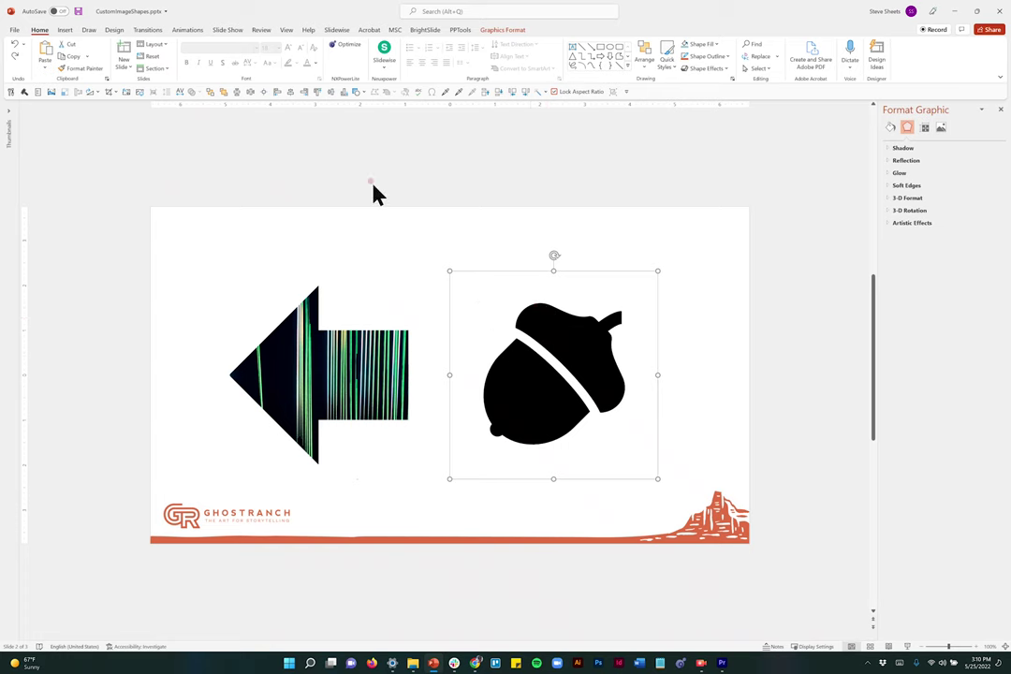
pyautogui.click(64, 30)
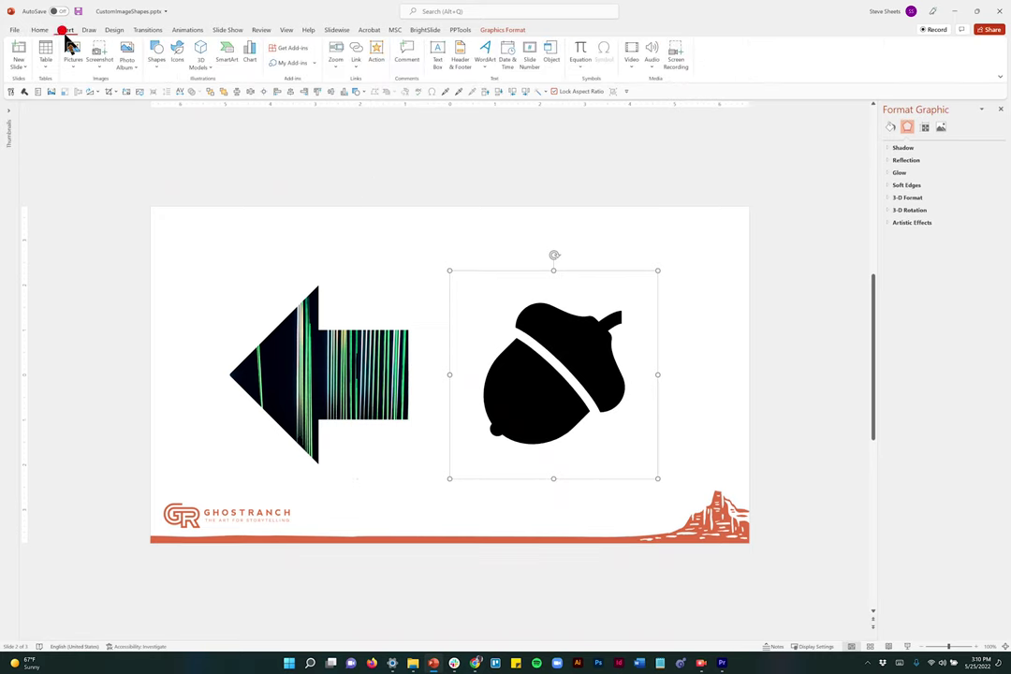
pyautogui.click(76, 63)
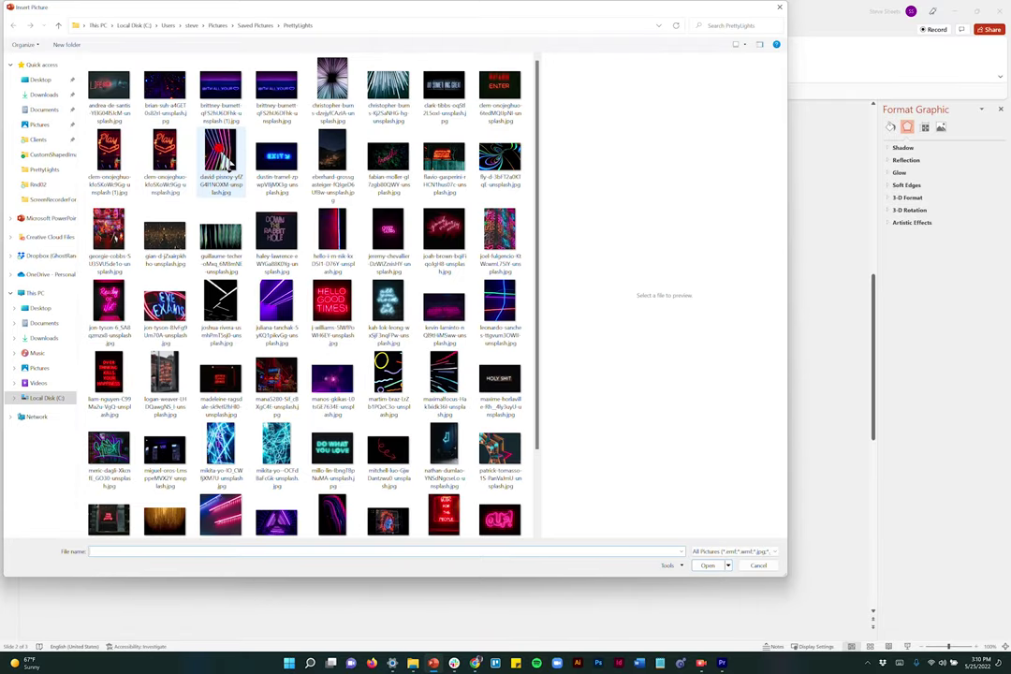
pyautogui.click(707, 567)
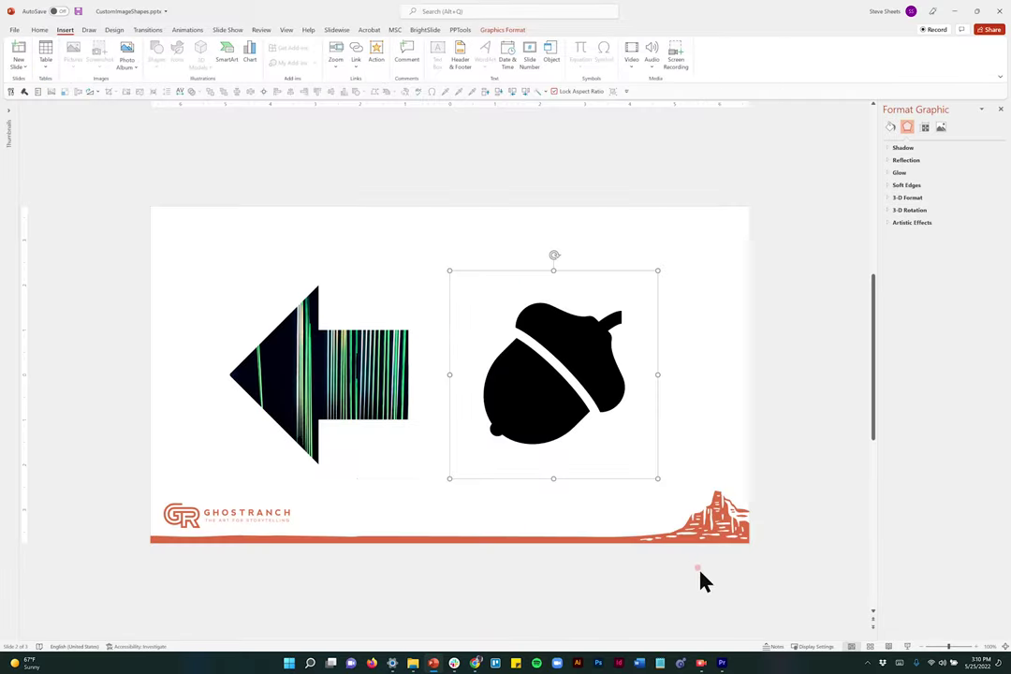
pyautogui.click(449, 356)
pyautogui.hotkey('ctrl', 'v')
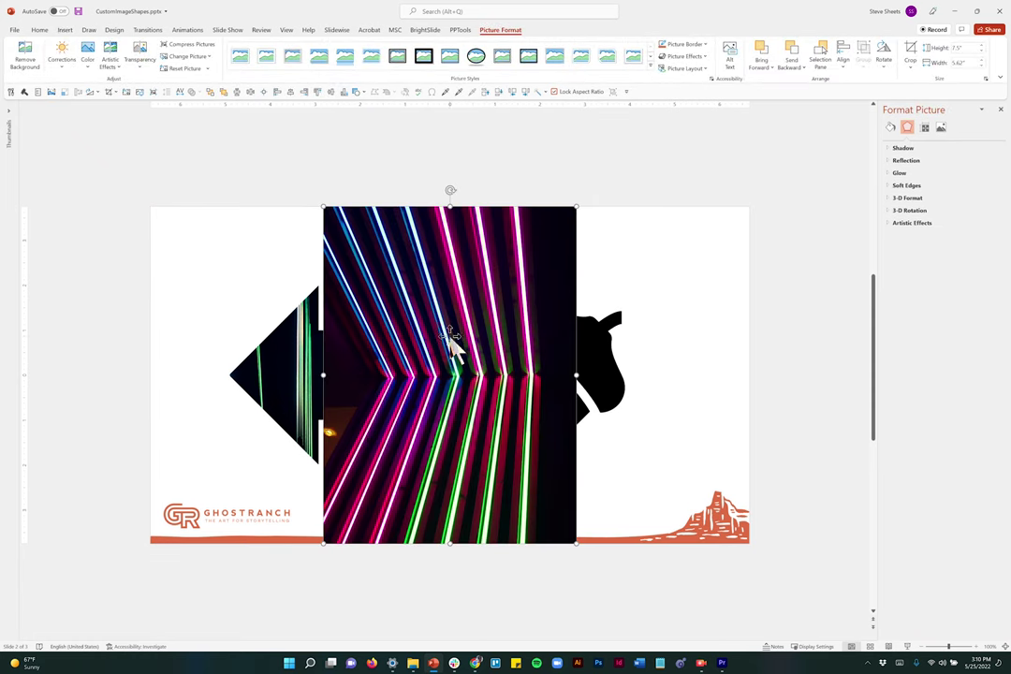
# Step: Position the neon-tubes picture over the acorn and send it to the back
pyautogui.moveTo(452, 340); pyautogui.dragTo(531, 330)
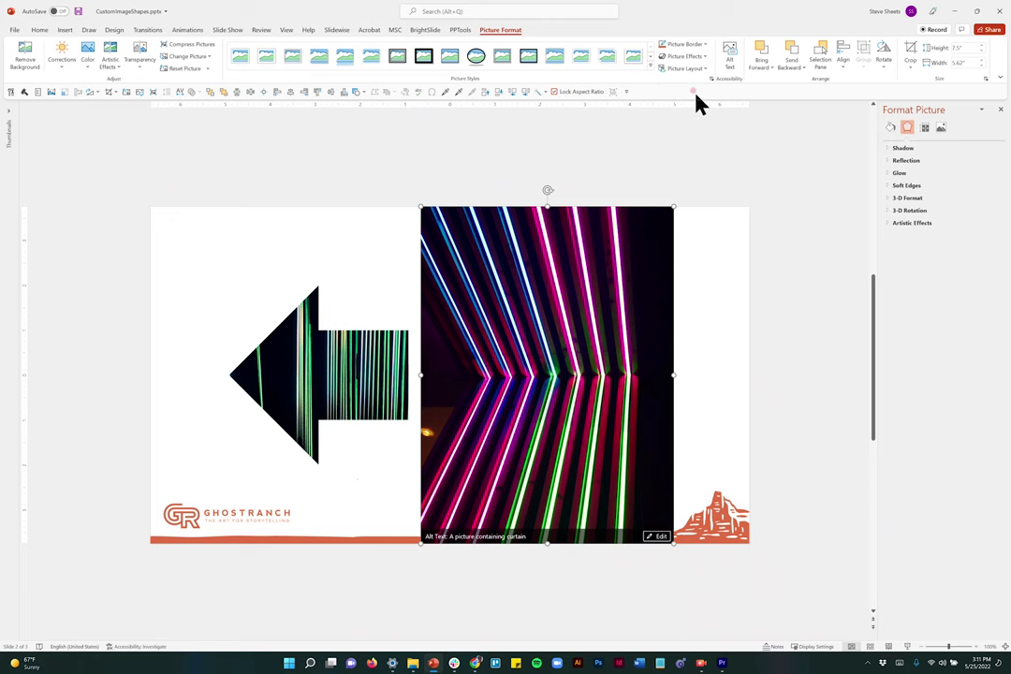
pyautogui.click(800, 72)
pyautogui.click(805, 96)
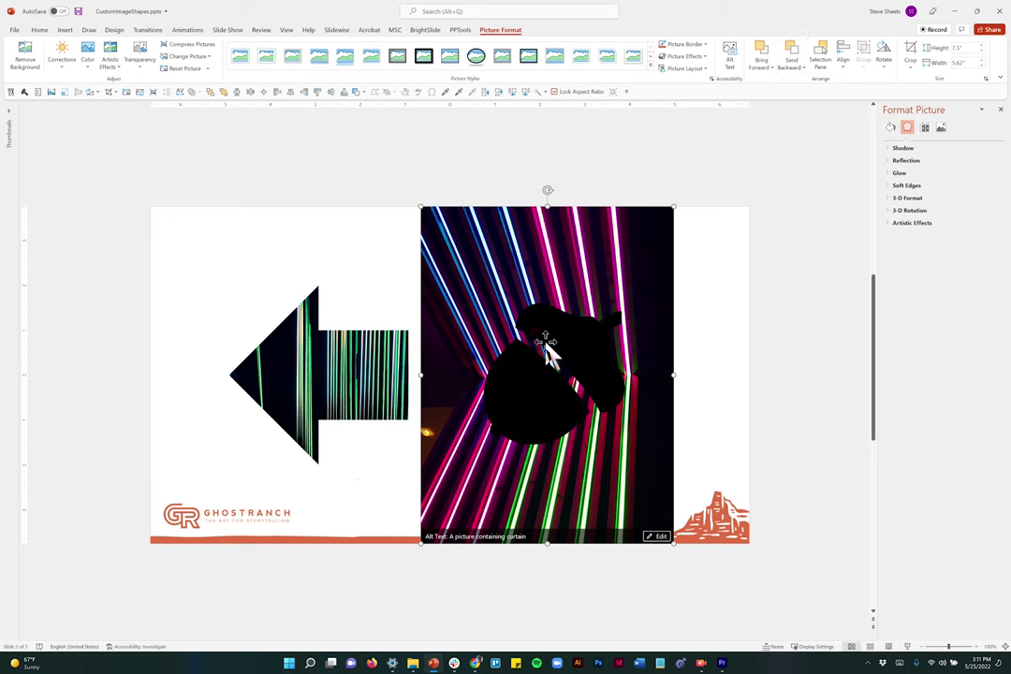
pyautogui.click(557, 340)
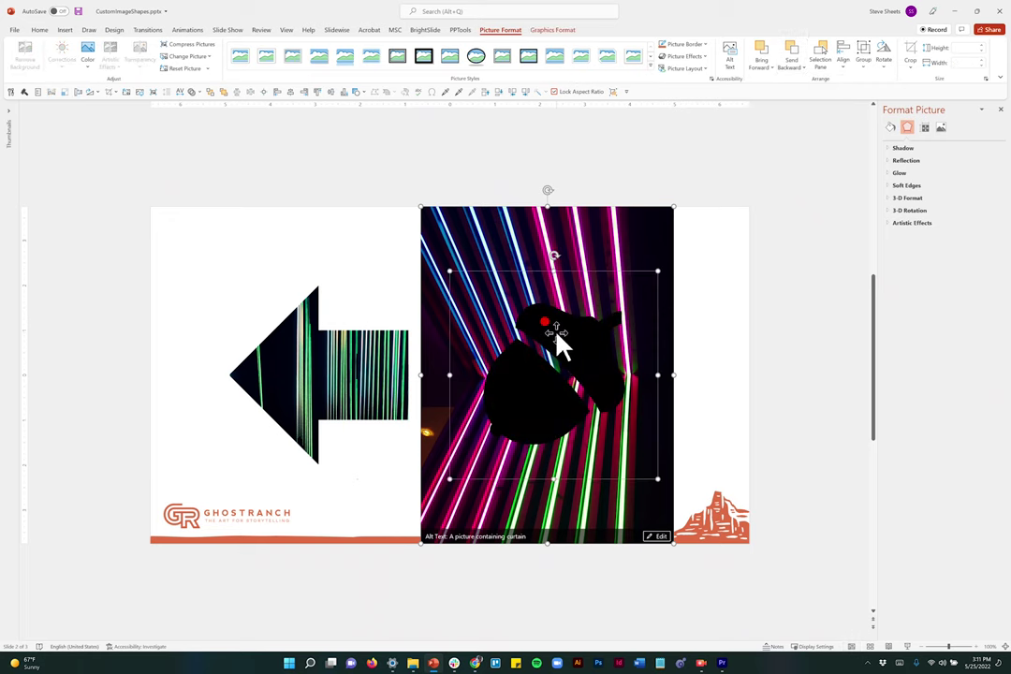
pyautogui.click(488, 31)
pyautogui.click(554, 31)
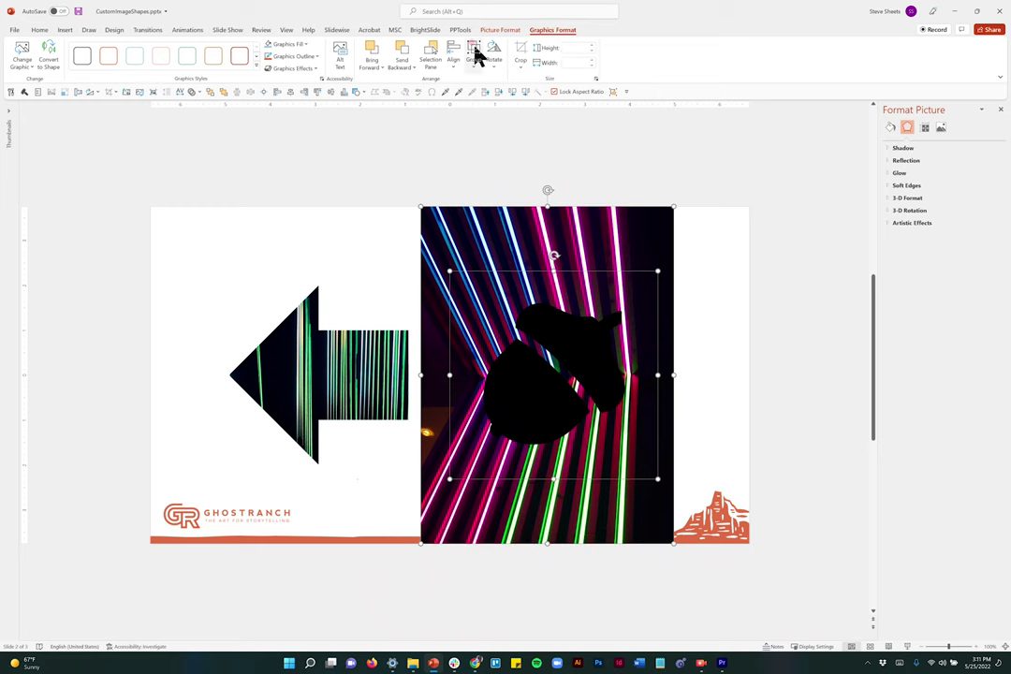
pyautogui.click(443, 155)
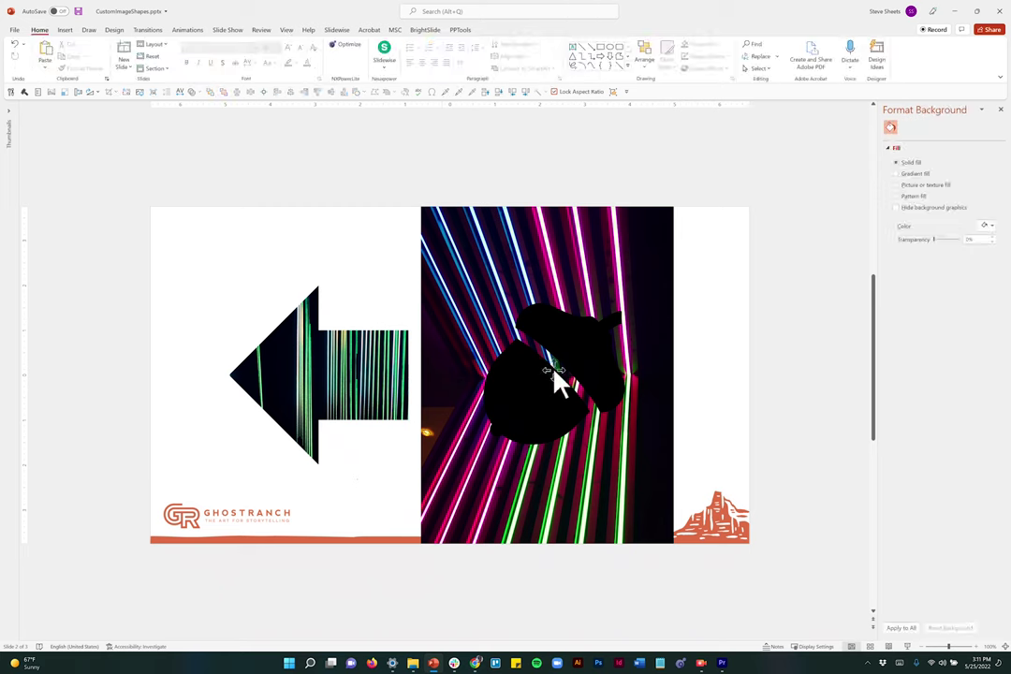
# Step: Convert the acorn icon to shapes and merge its two pieces into a single shape with Union
pyautogui.click(576, 335)
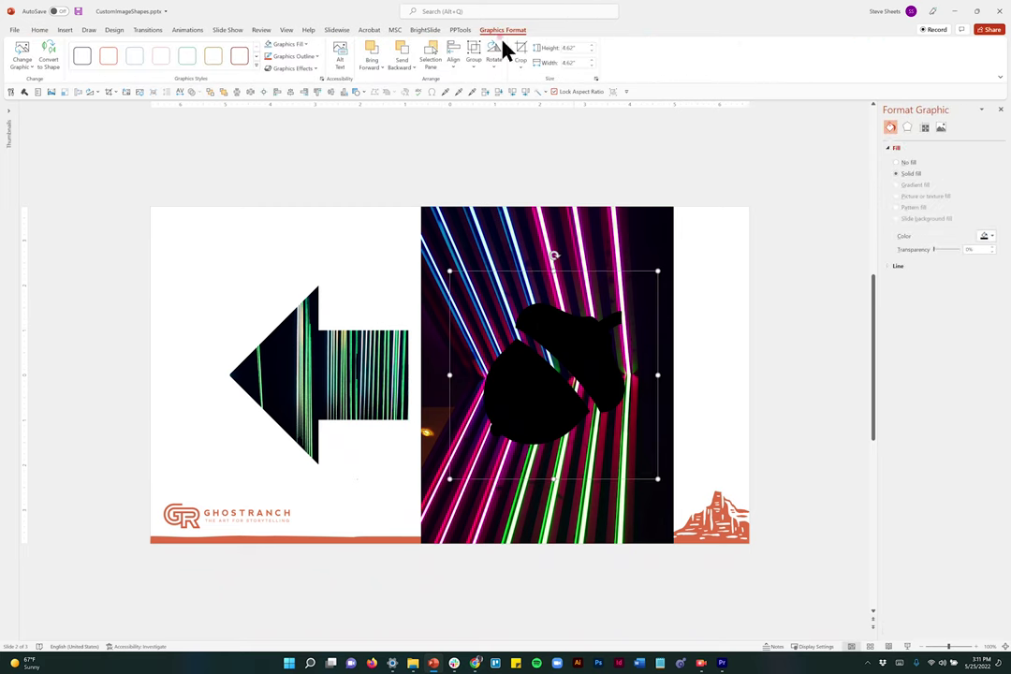
pyautogui.click(49, 62)
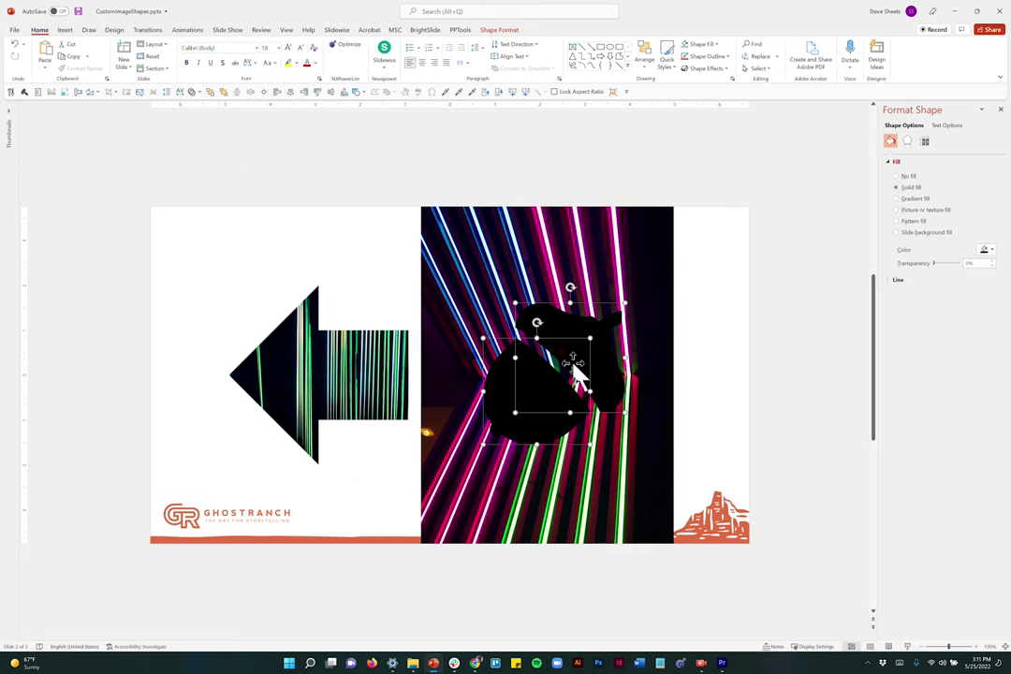
pyautogui.click(501, 33)
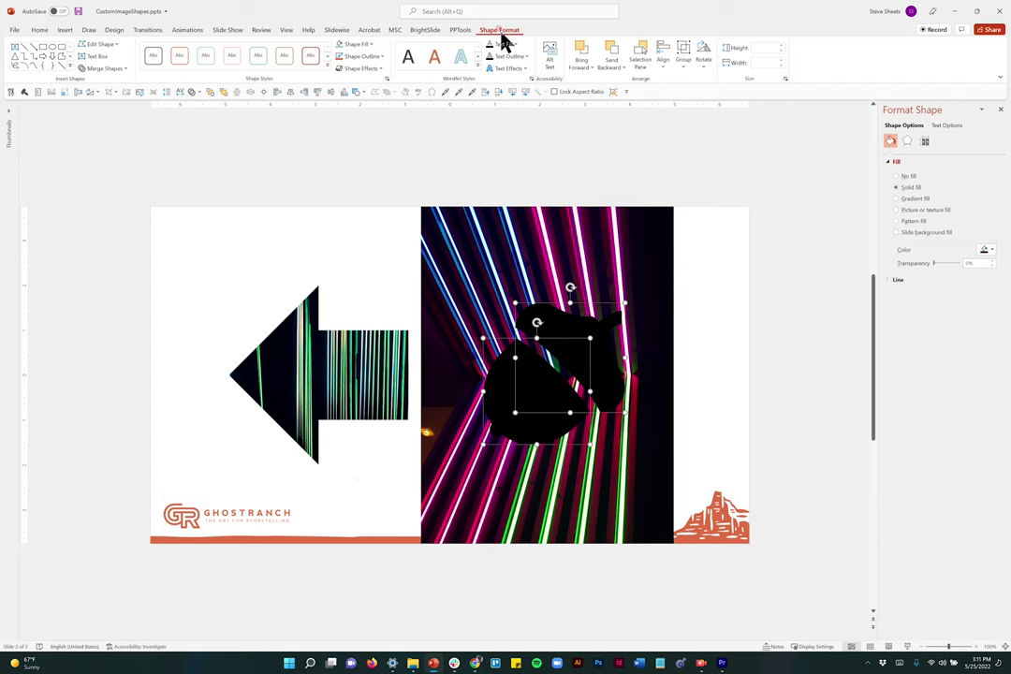
pyautogui.click(121, 73)
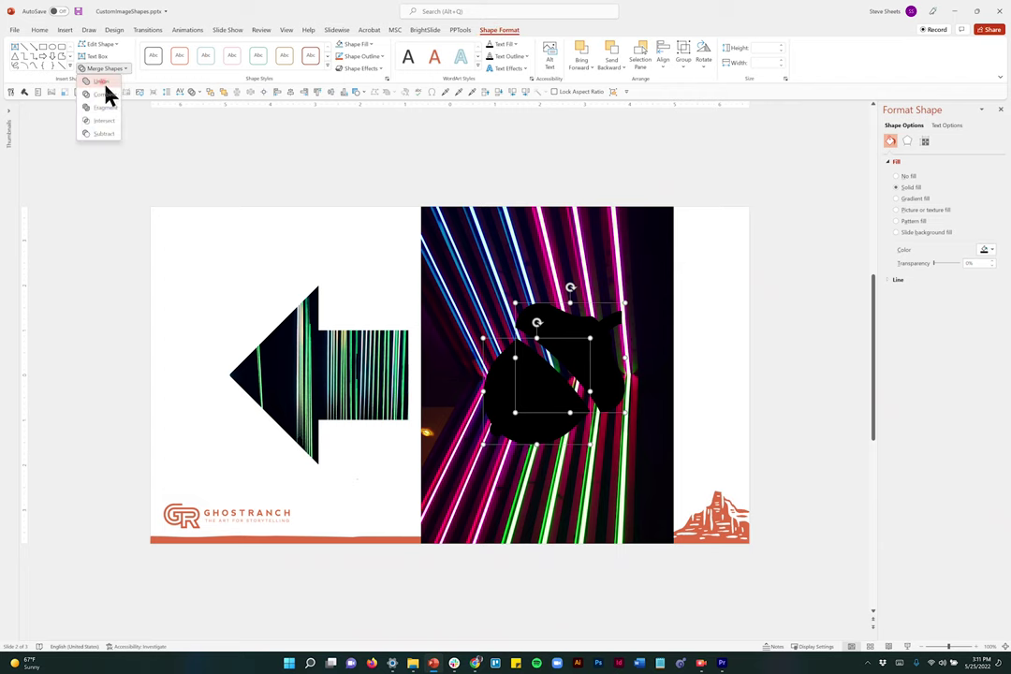
pyautogui.click(106, 94)
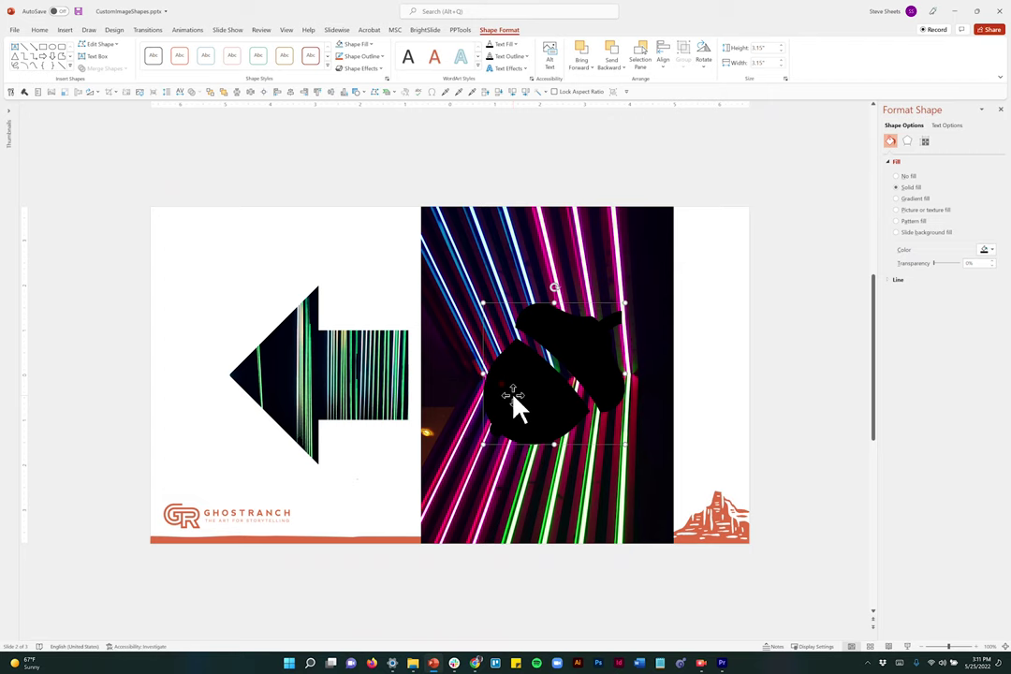
# Step: Intersect the neon-tubes picture with the merged acorn shape to cut the picture into an acorn
pyautogui.click(523, 266)
pyautogui.click(556, 340)
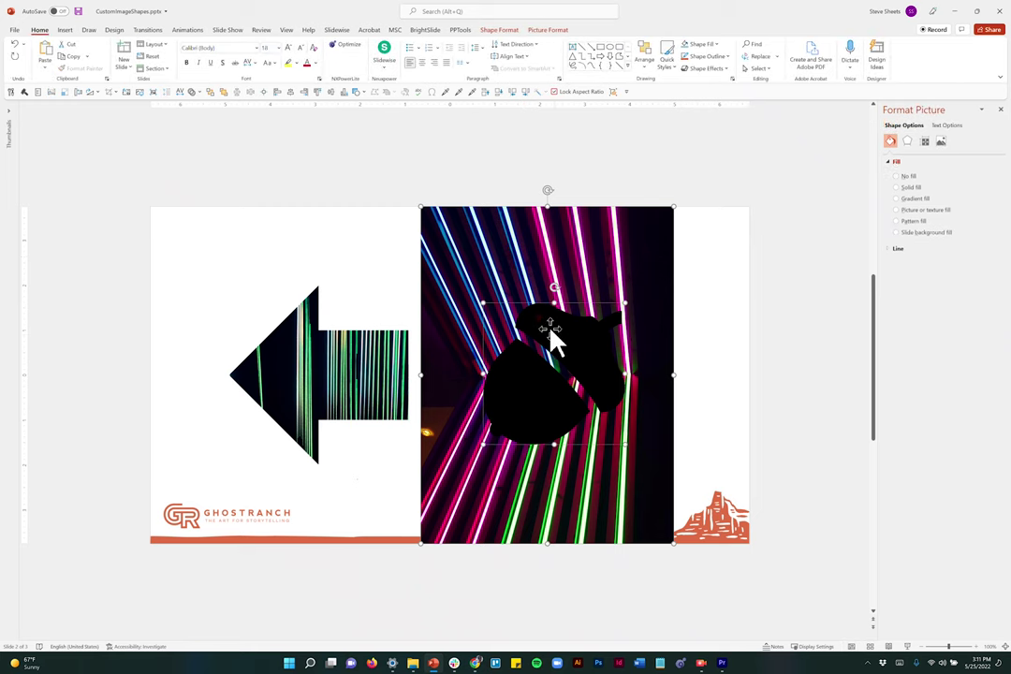
pyautogui.click(502, 31)
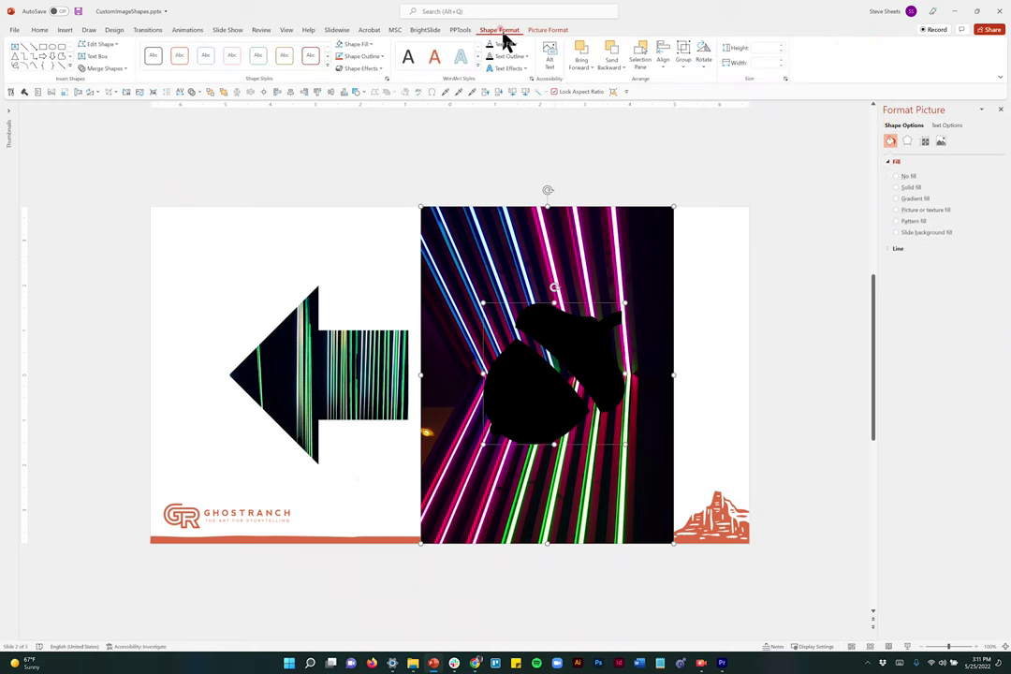
pyautogui.click(117, 70)
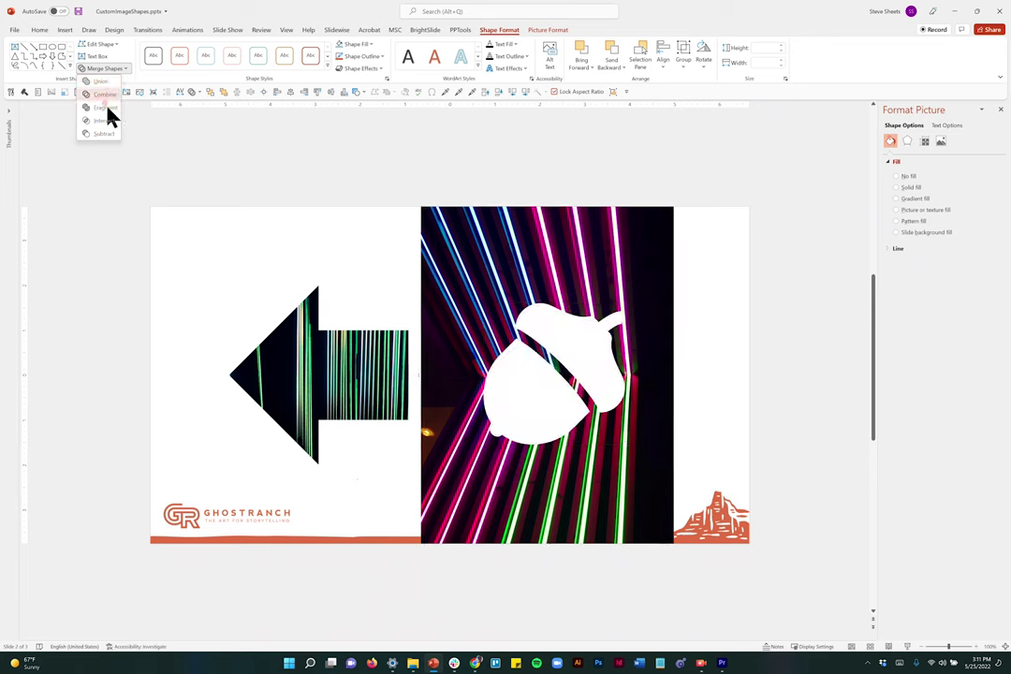
pyautogui.click(106, 131)
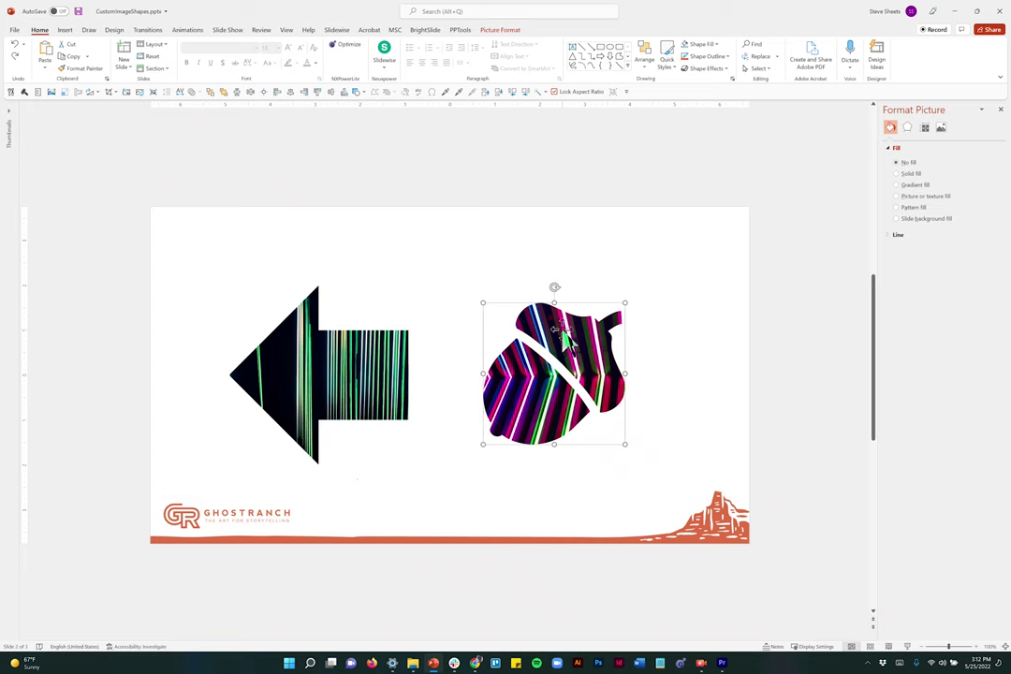
# Step: Go to slide 3, titled "The Art for Storytelling"
pyautogui.scroll(-1, 565, 309)
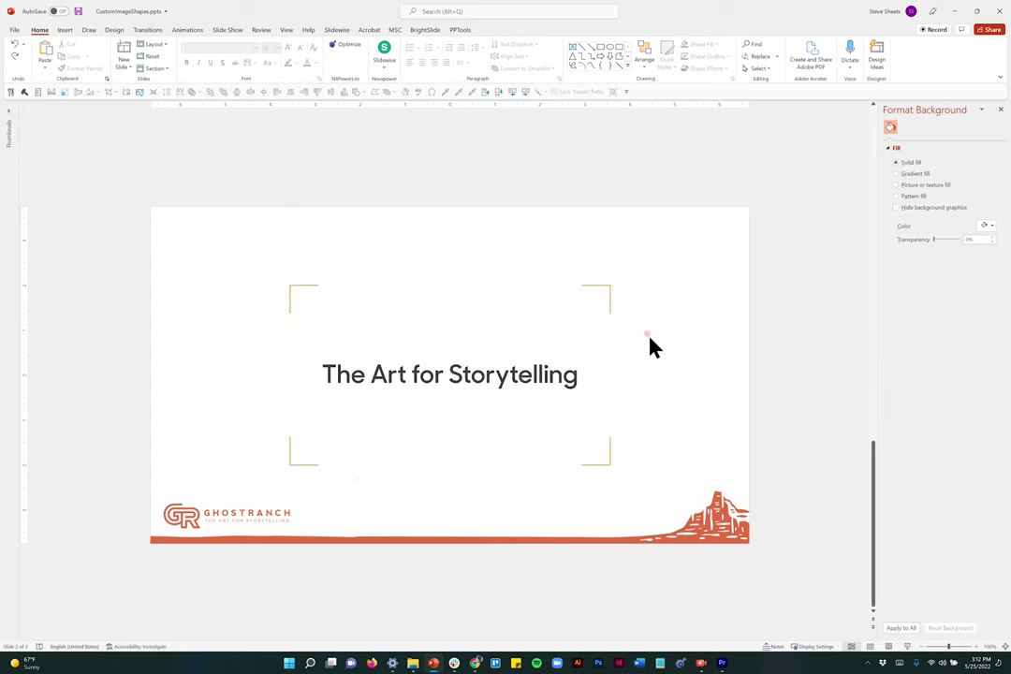